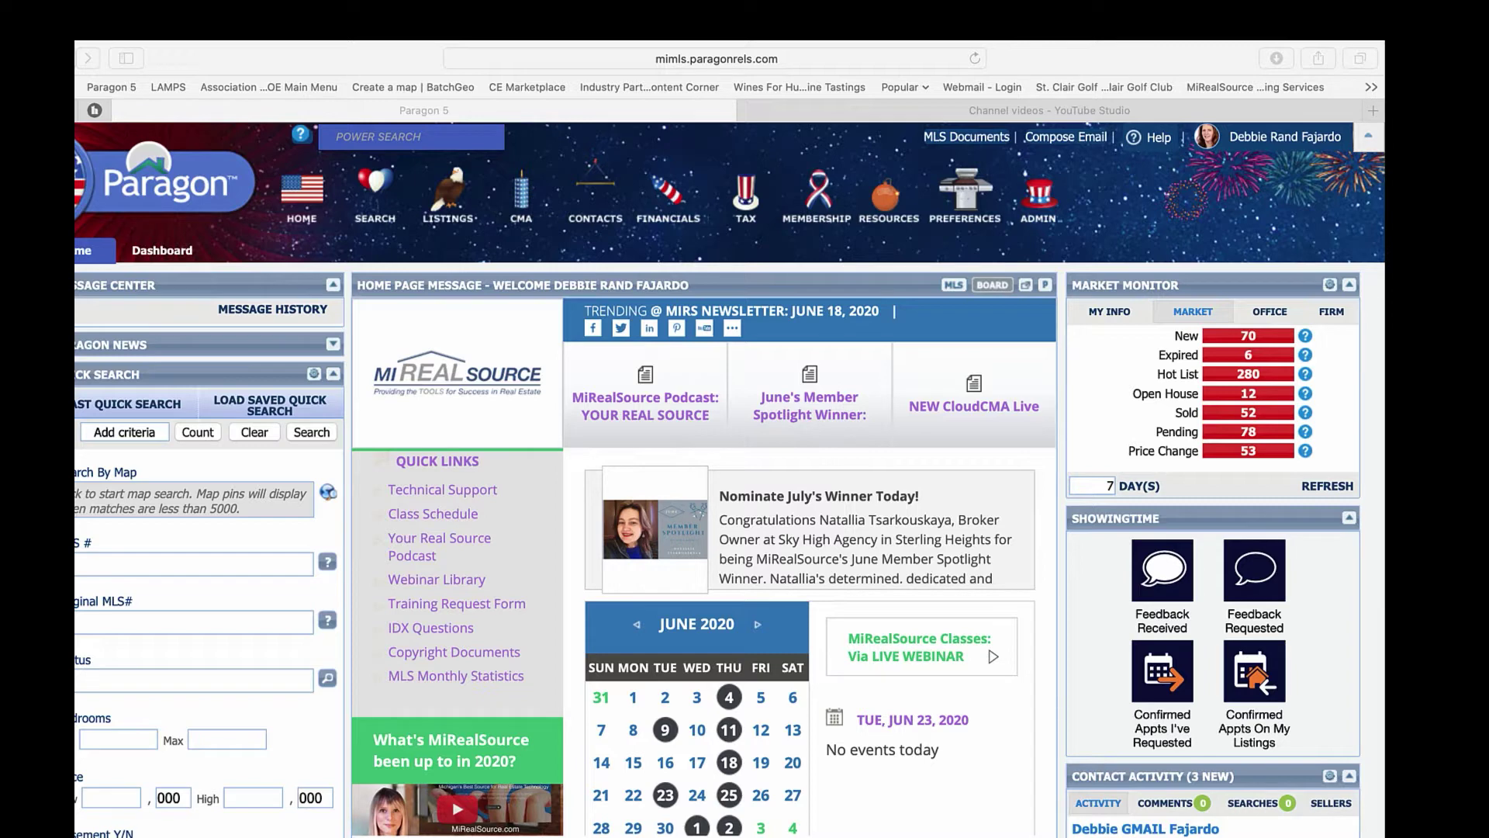
- Open the all-class Mapping search showing satellite imagery around Greig Park and the river
{"action": "left_click", "coordinate": [376, 202]}
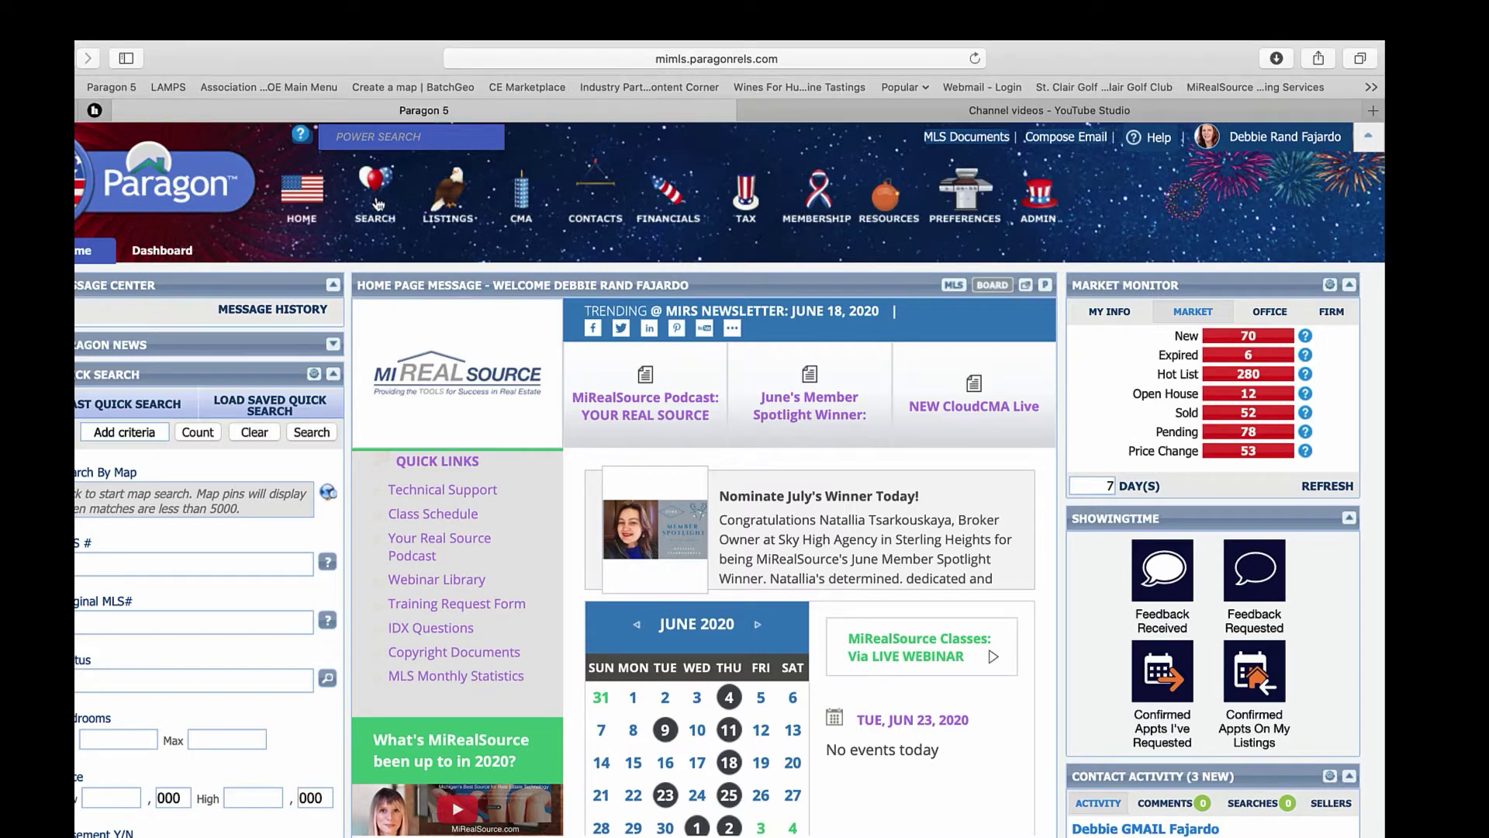
{"action": "mouse_move", "coordinate": [378, 204]}
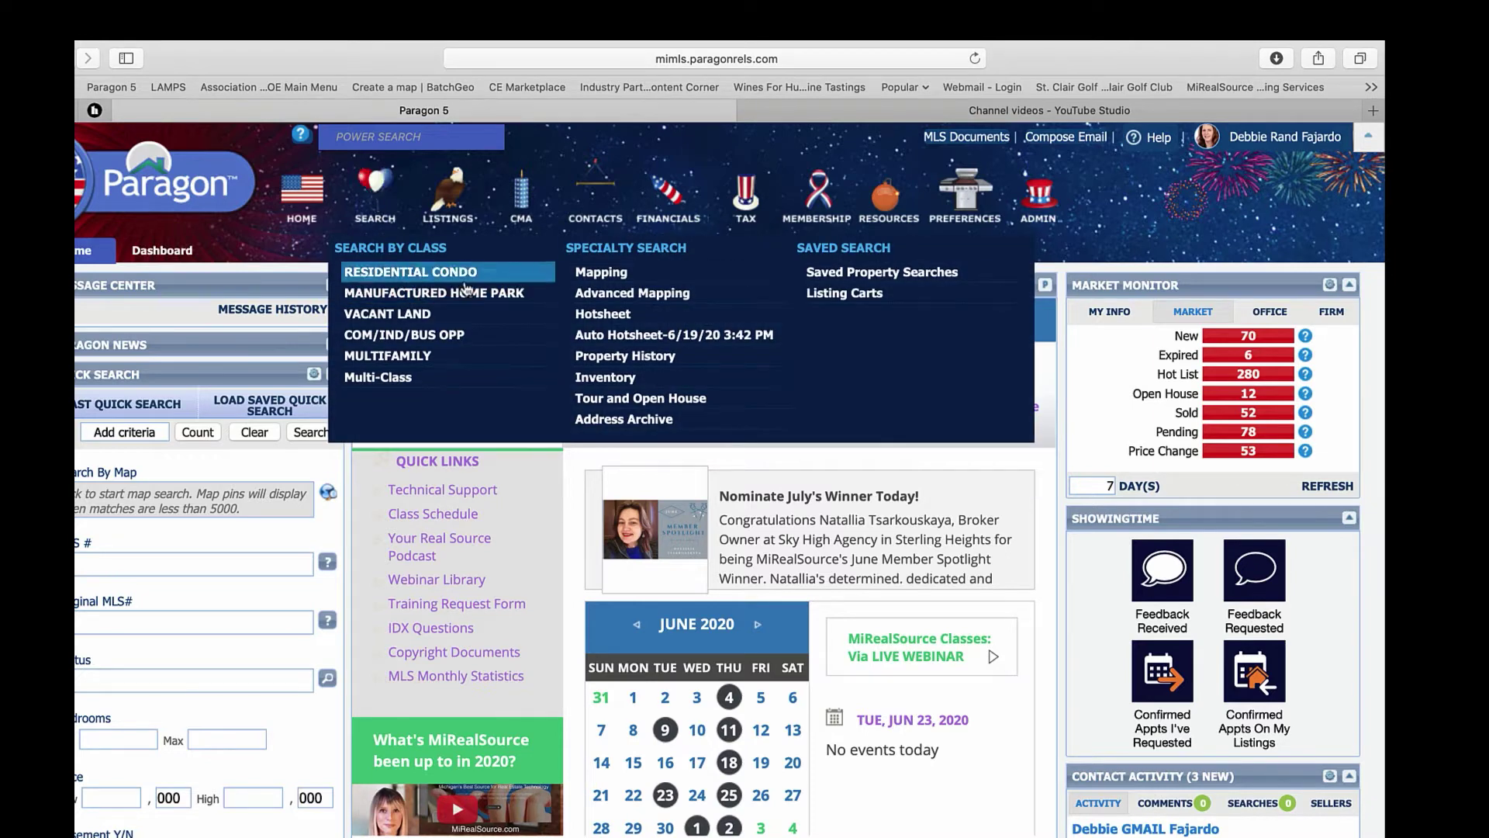
{"action": "left_click", "coordinate": [603, 278]}
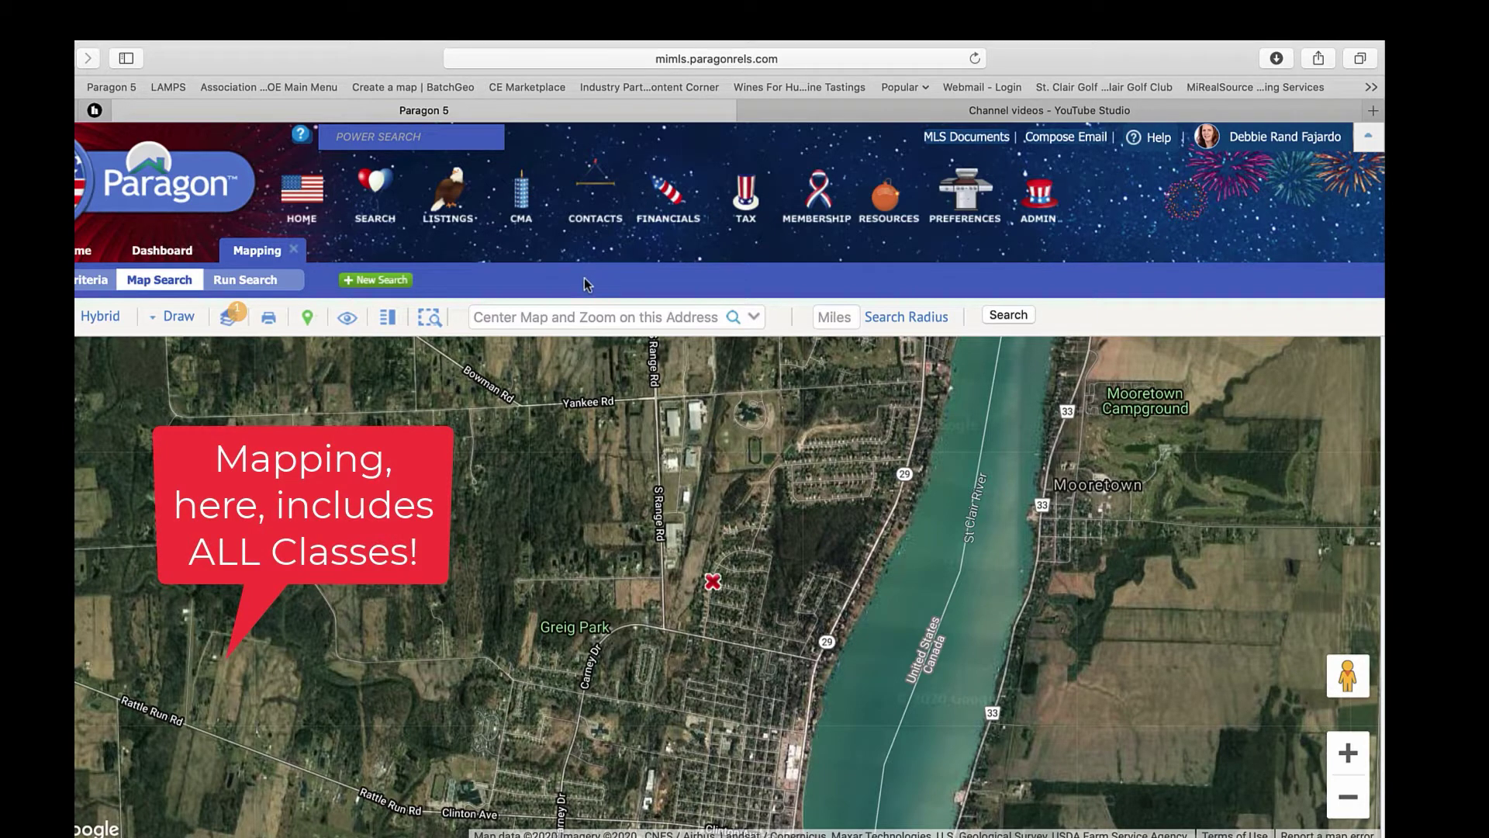
{"action": "mouse_move", "coordinate": [384, 191]}
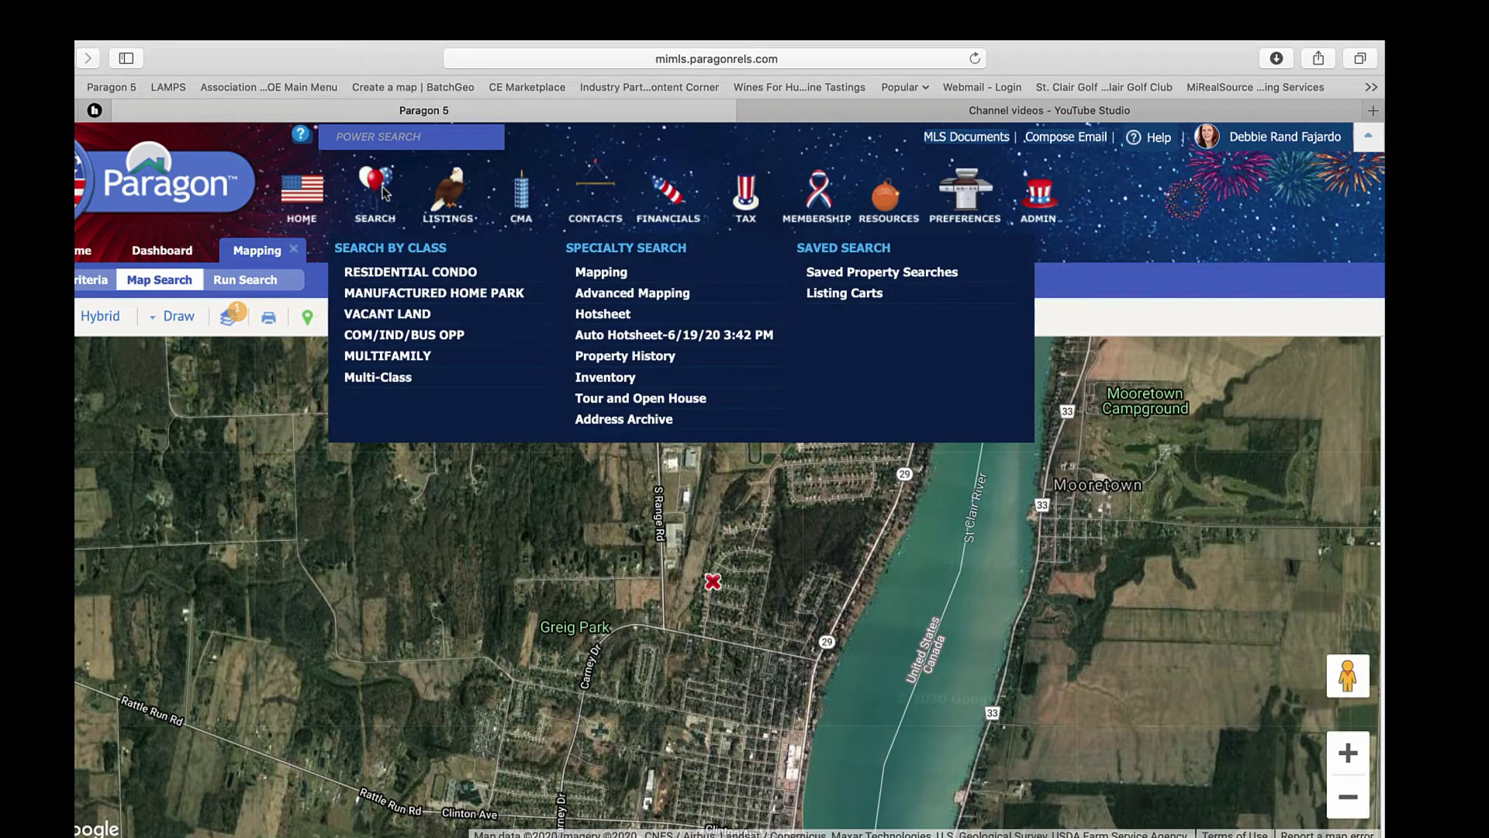
- Start a Residential Condo search with Type RES - Residential and Status ALL ACTIVE, searching by map
{"action": "left_click", "coordinate": [420, 275]}
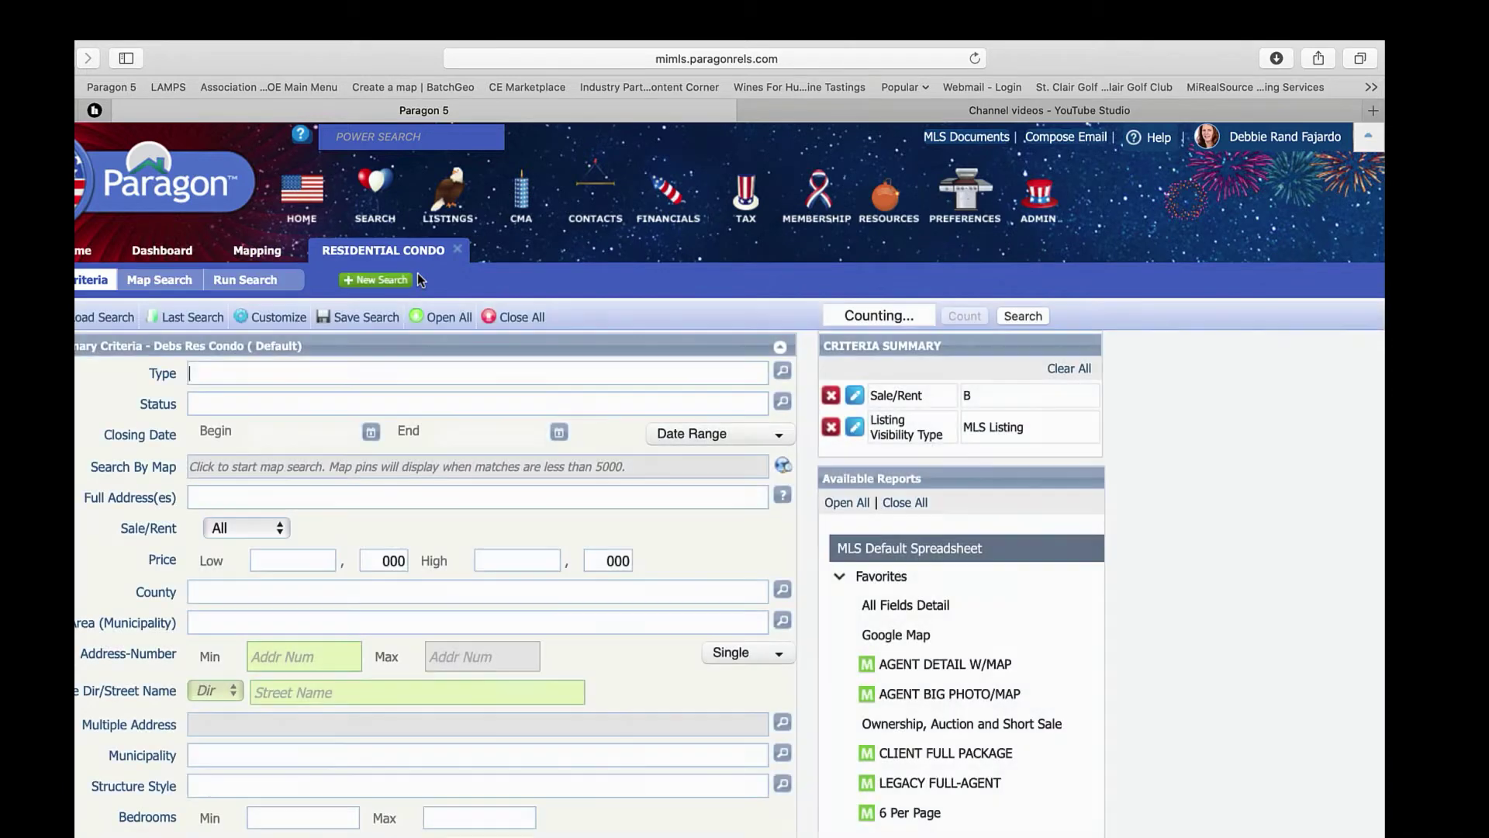
{"action": "type", "text": "re"}
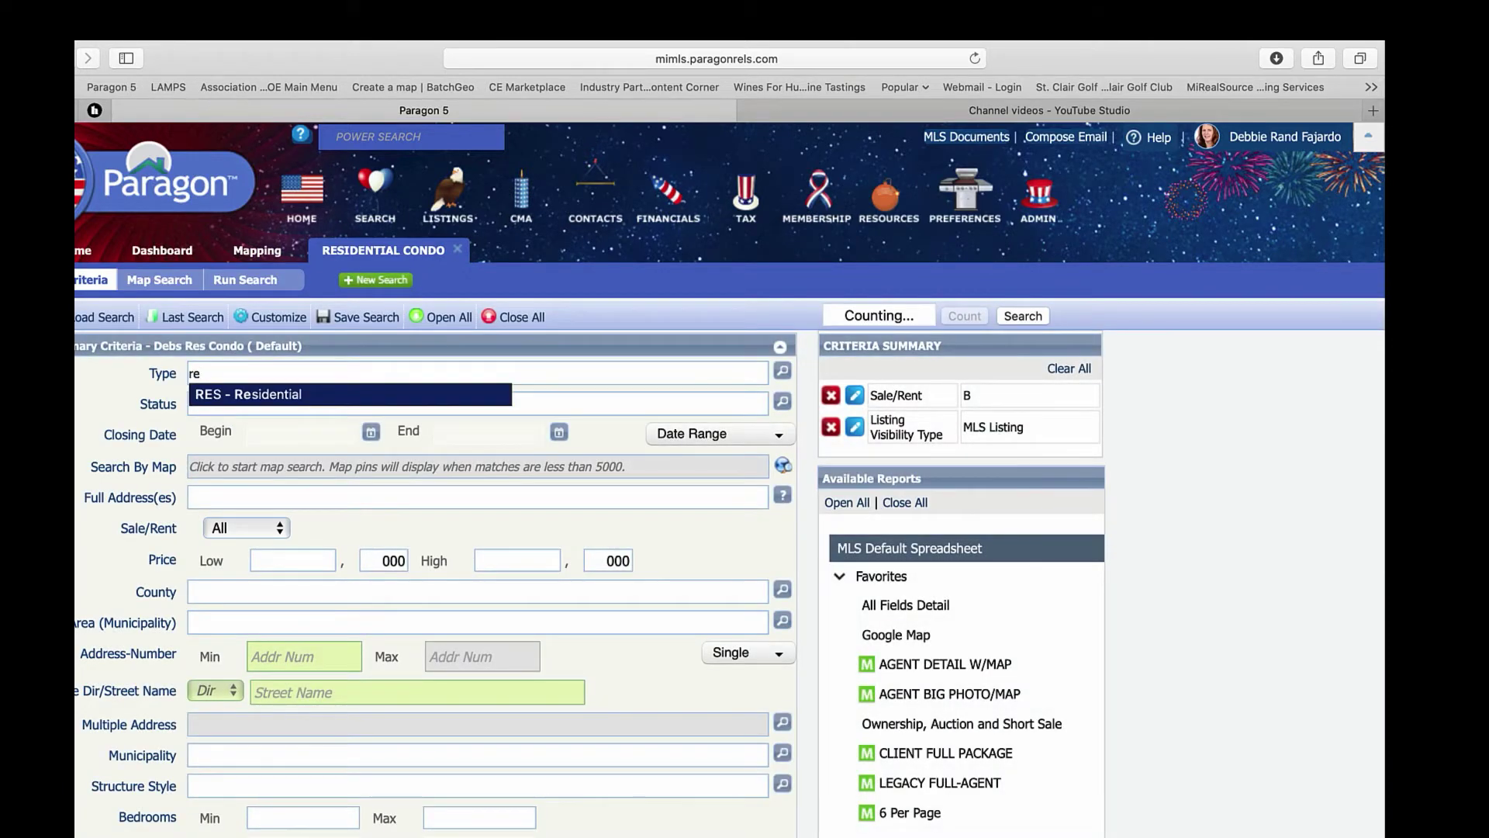
{"action": "key", "text": "Return"}
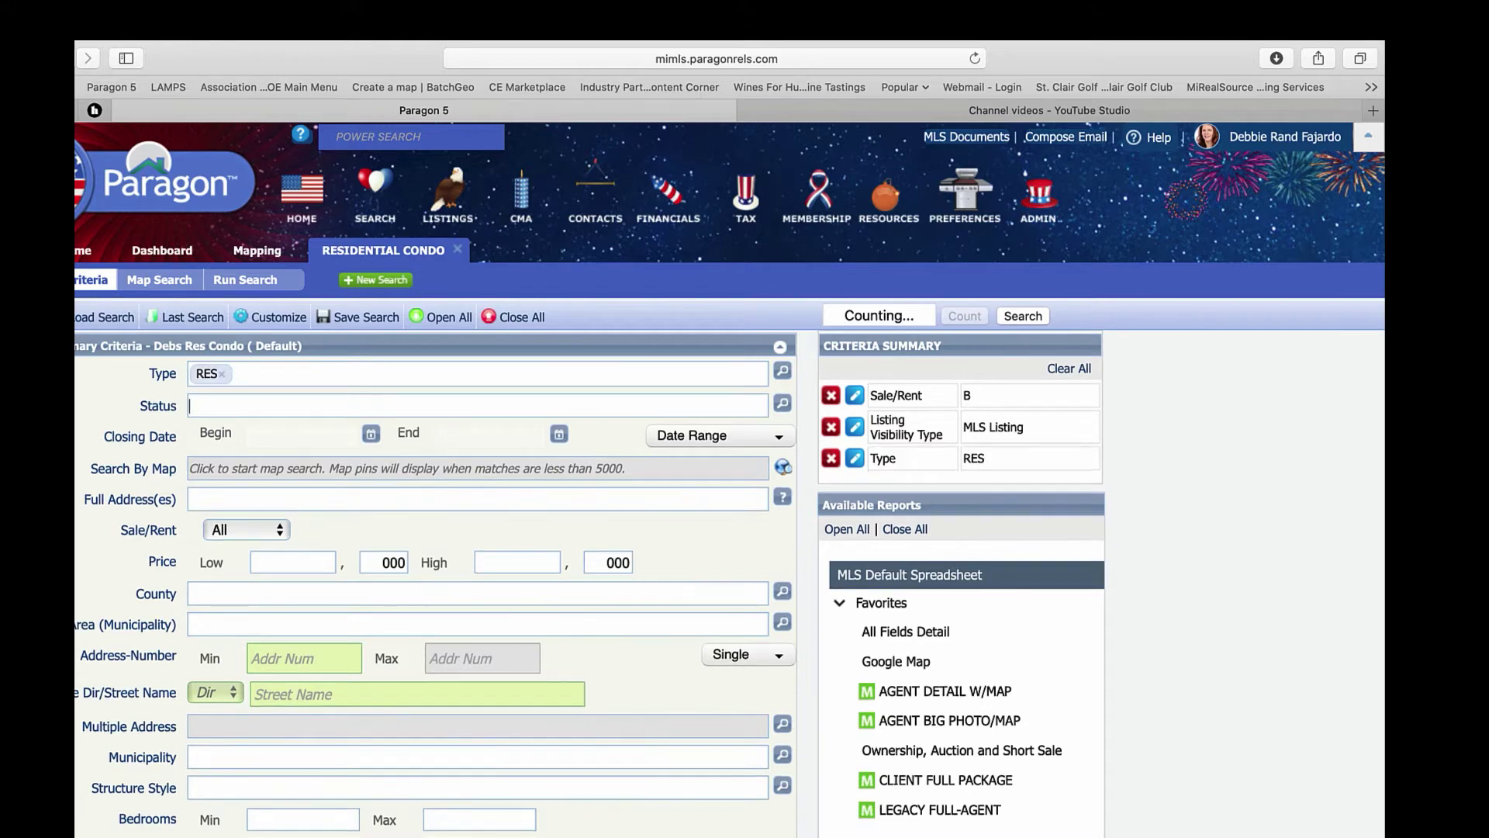
{"action": "type", "text": "a"}
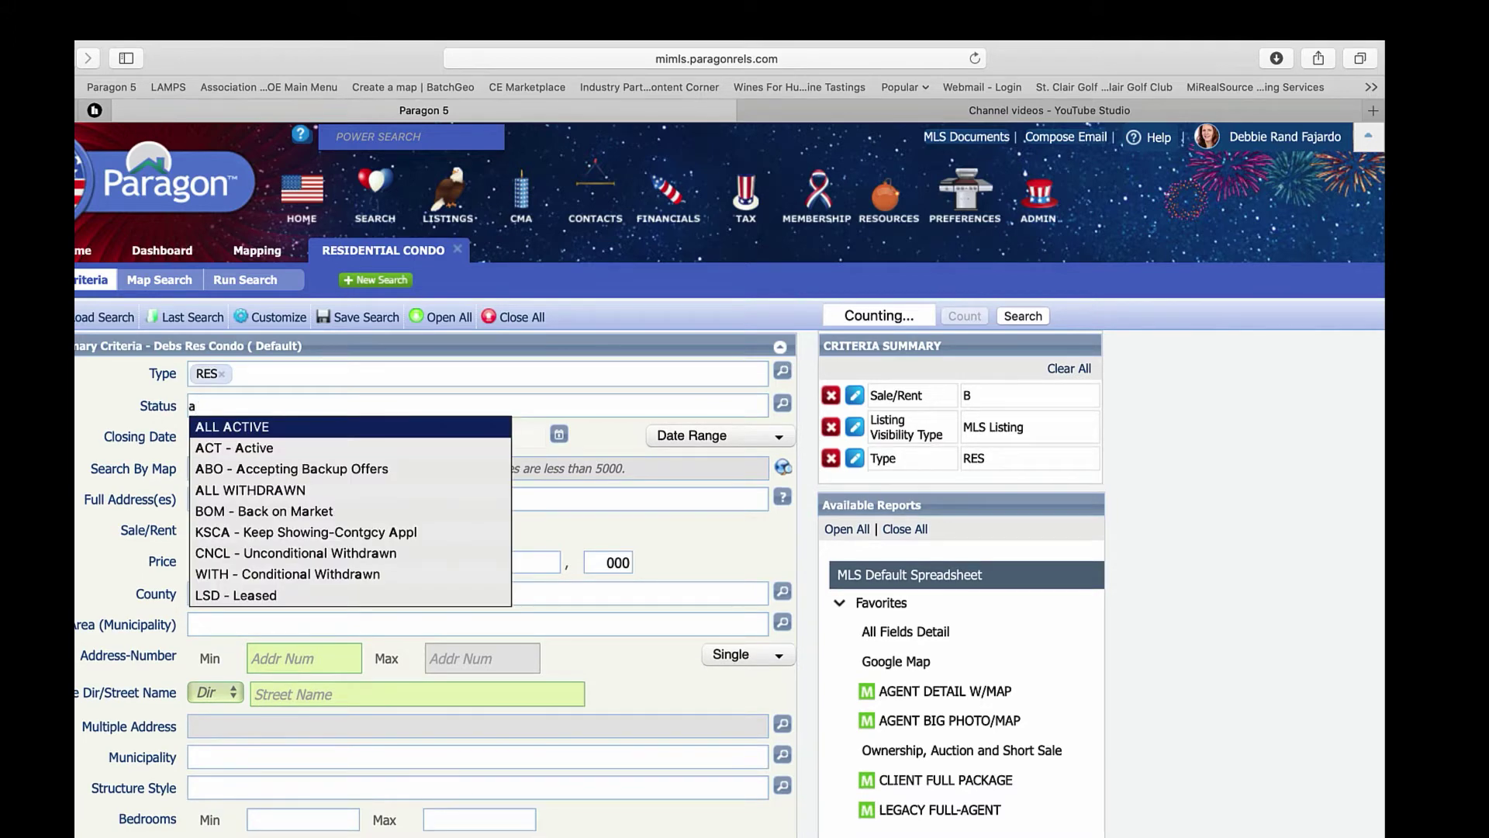
{"action": "key", "text": "Return"}
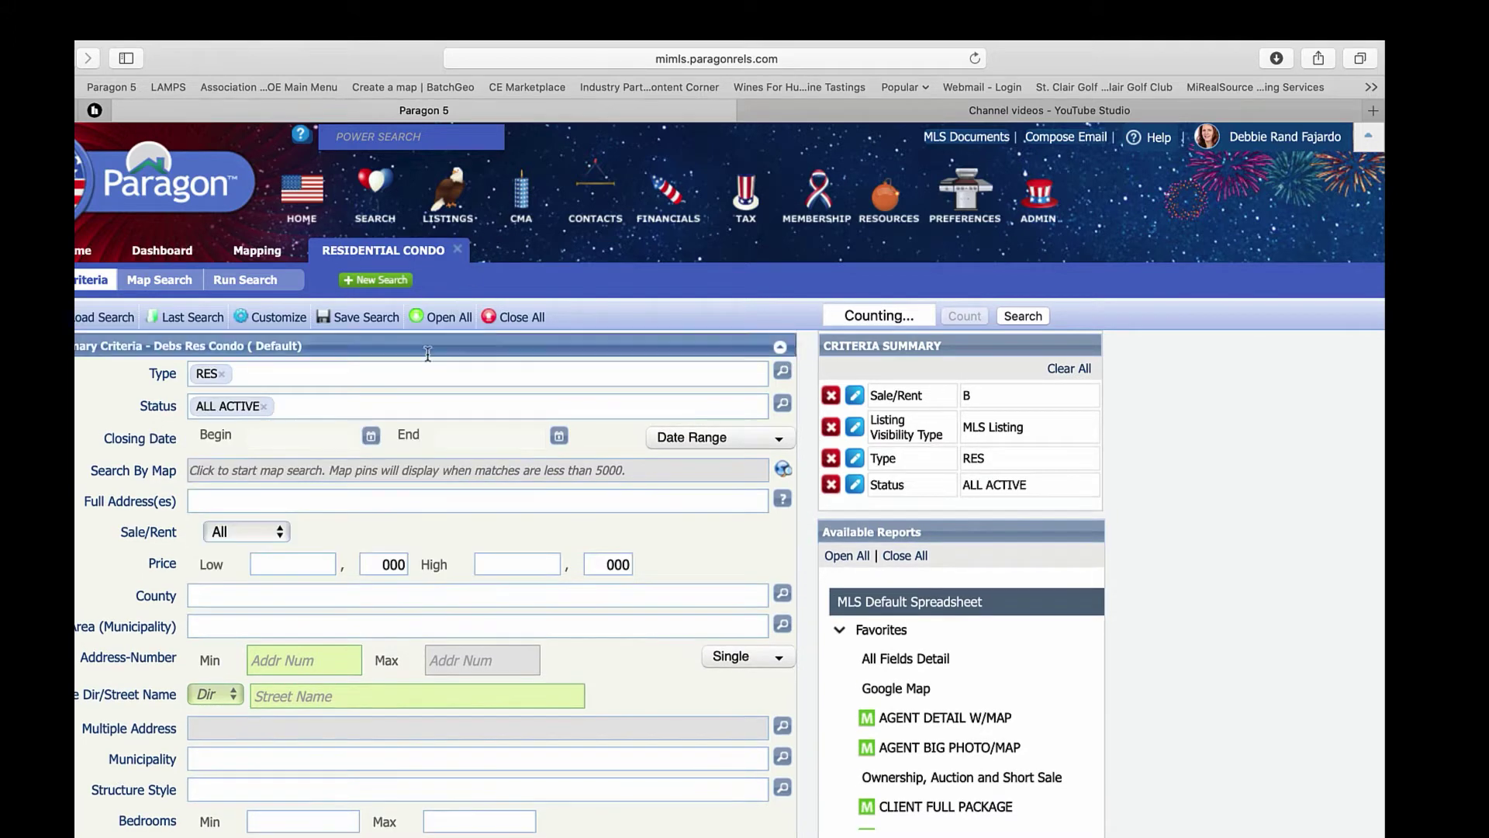
{"action": "left_click", "coordinate": [281, 474]}
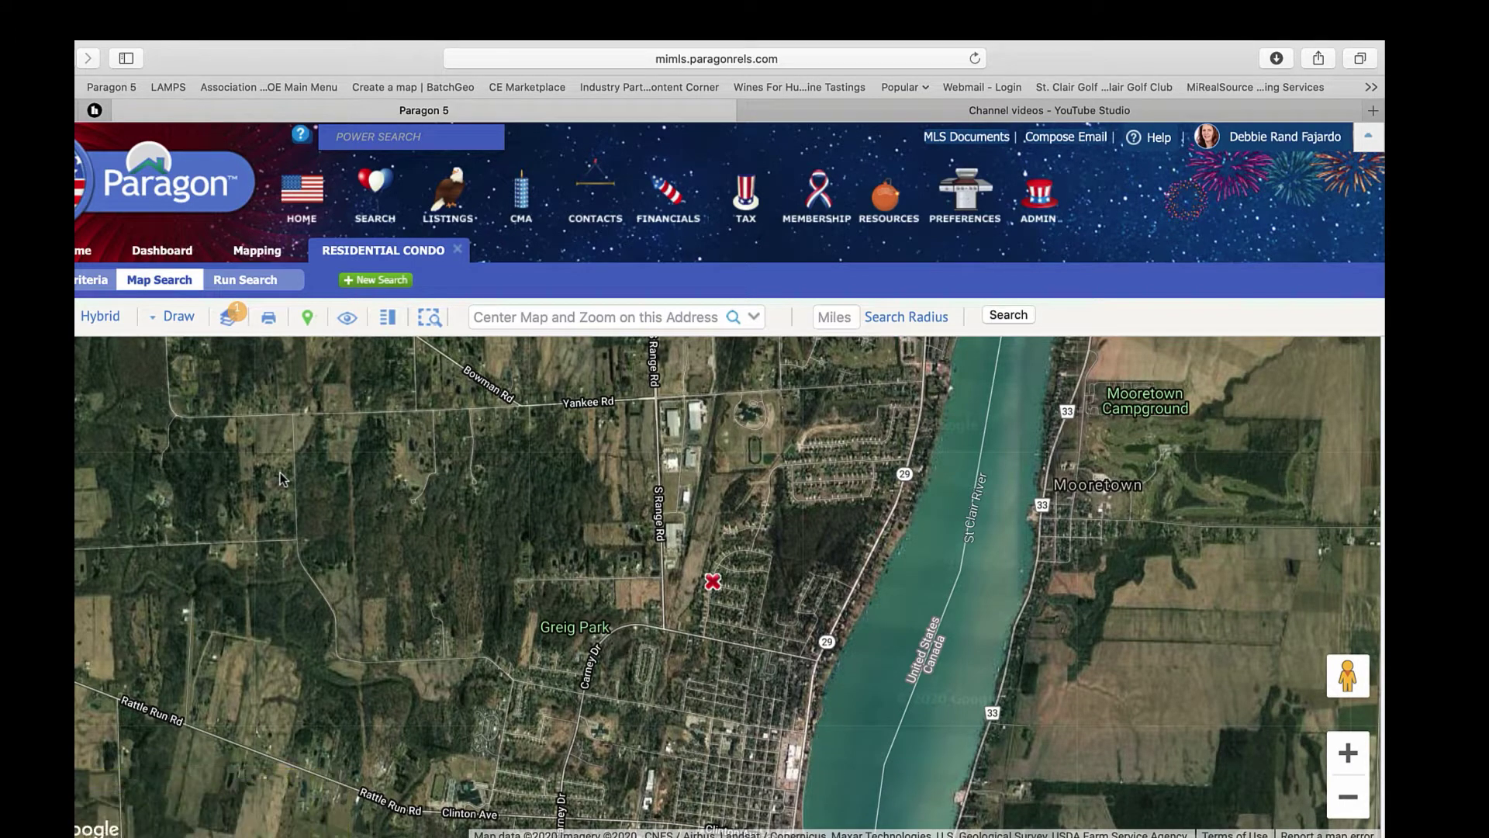
- Switch the map style to Road, then back to Hybrid aerial imagery
{"action": "left_click", "coordinate": [99, 322]}
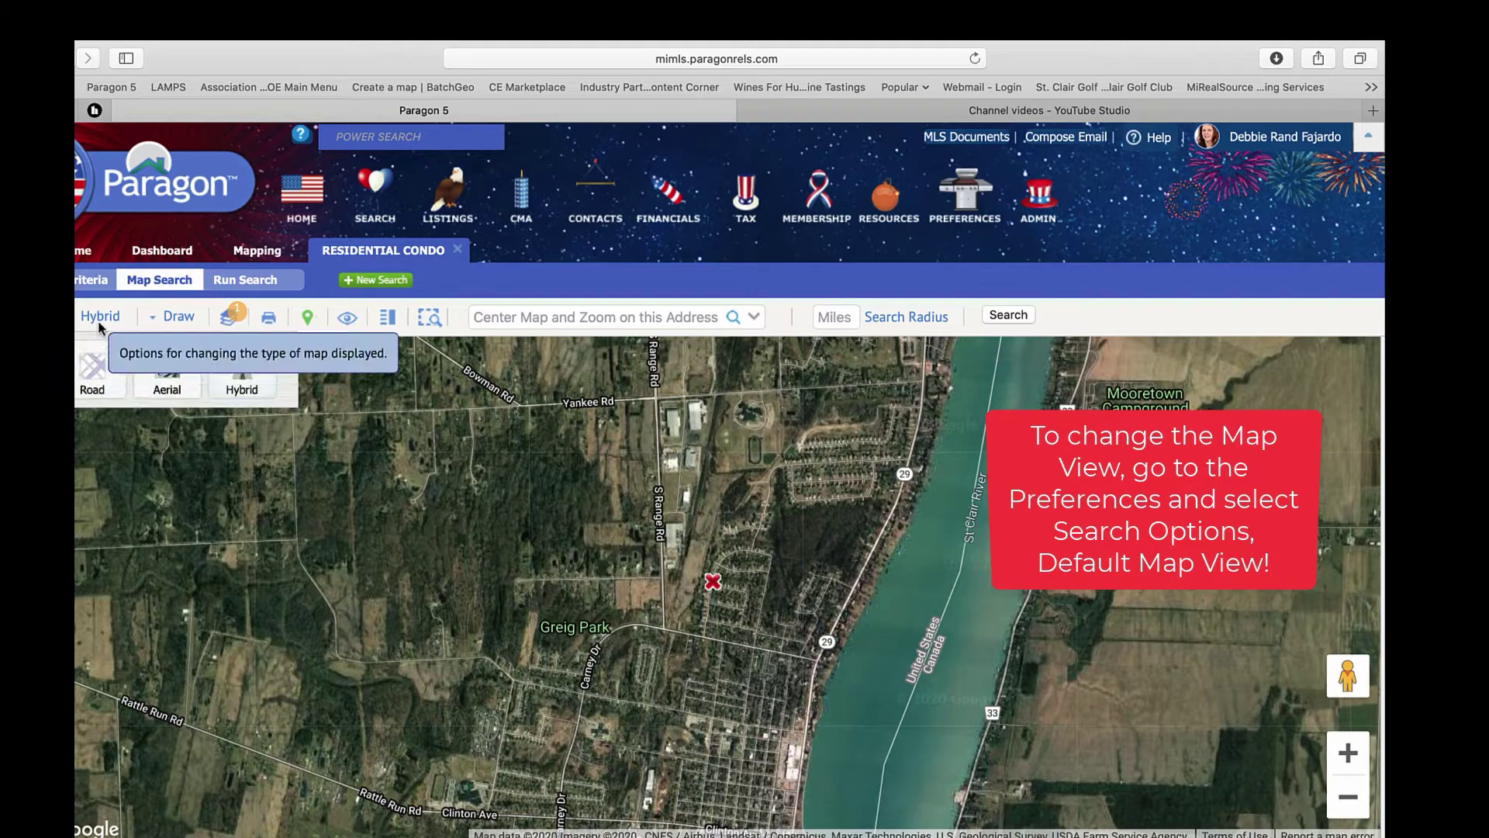
{"action": "left_click", "coordinate": [93, 378]}
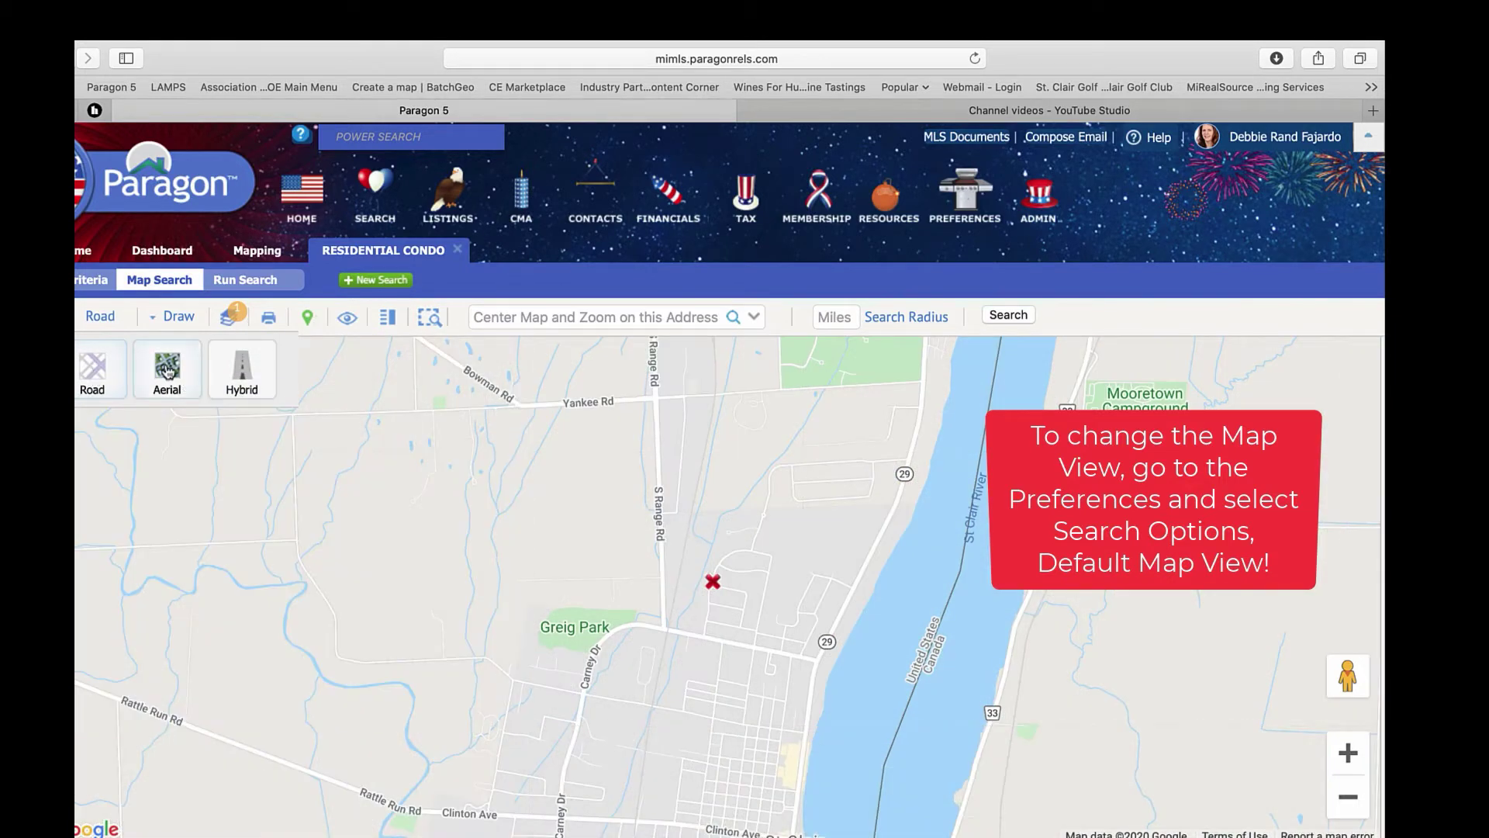
{"action": "left_click", "coordinate": [243, 378]}
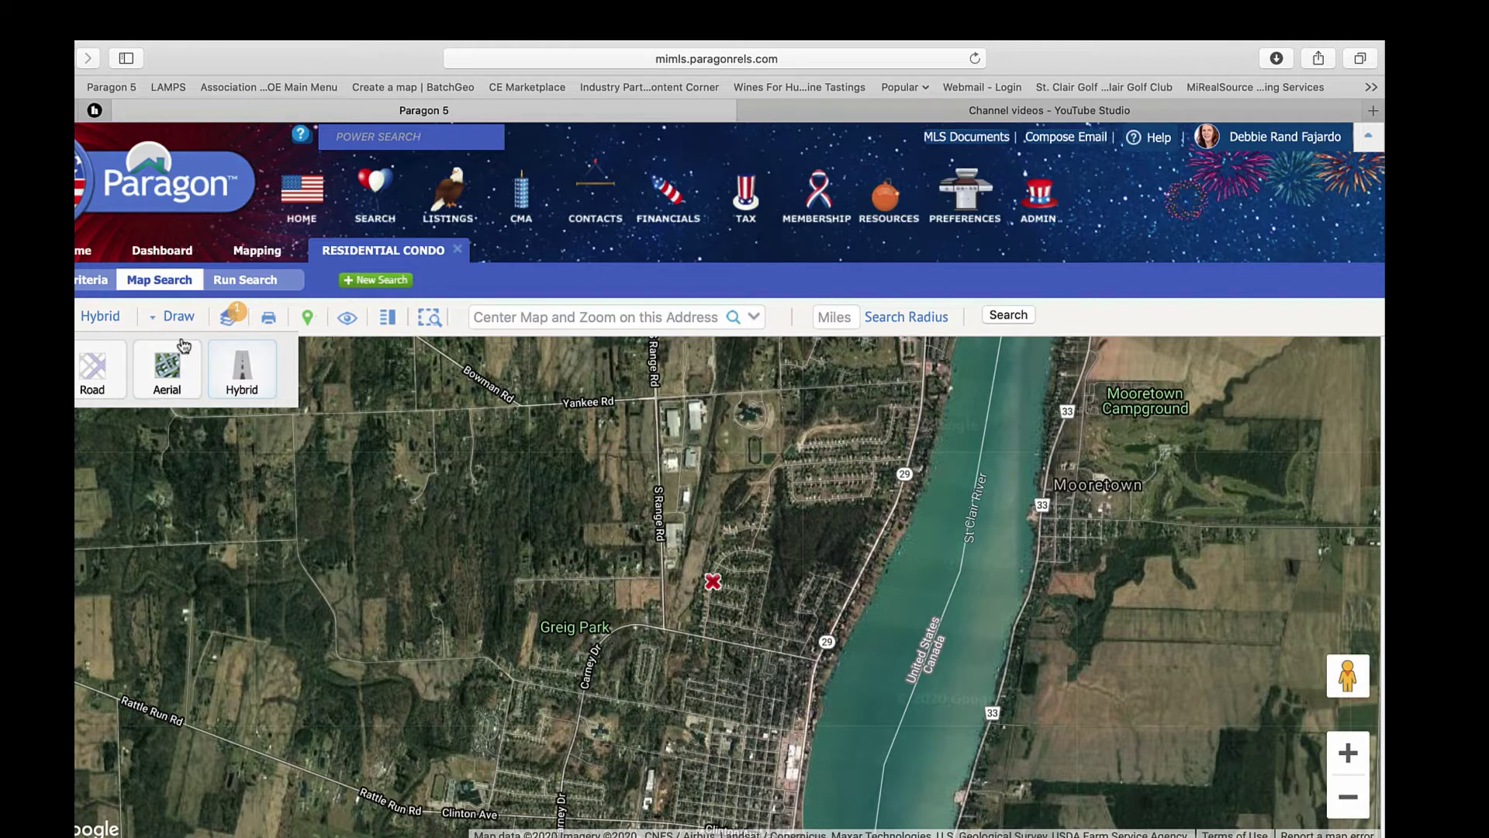
{"action": "left_click", "coordinate": [171, 315]}
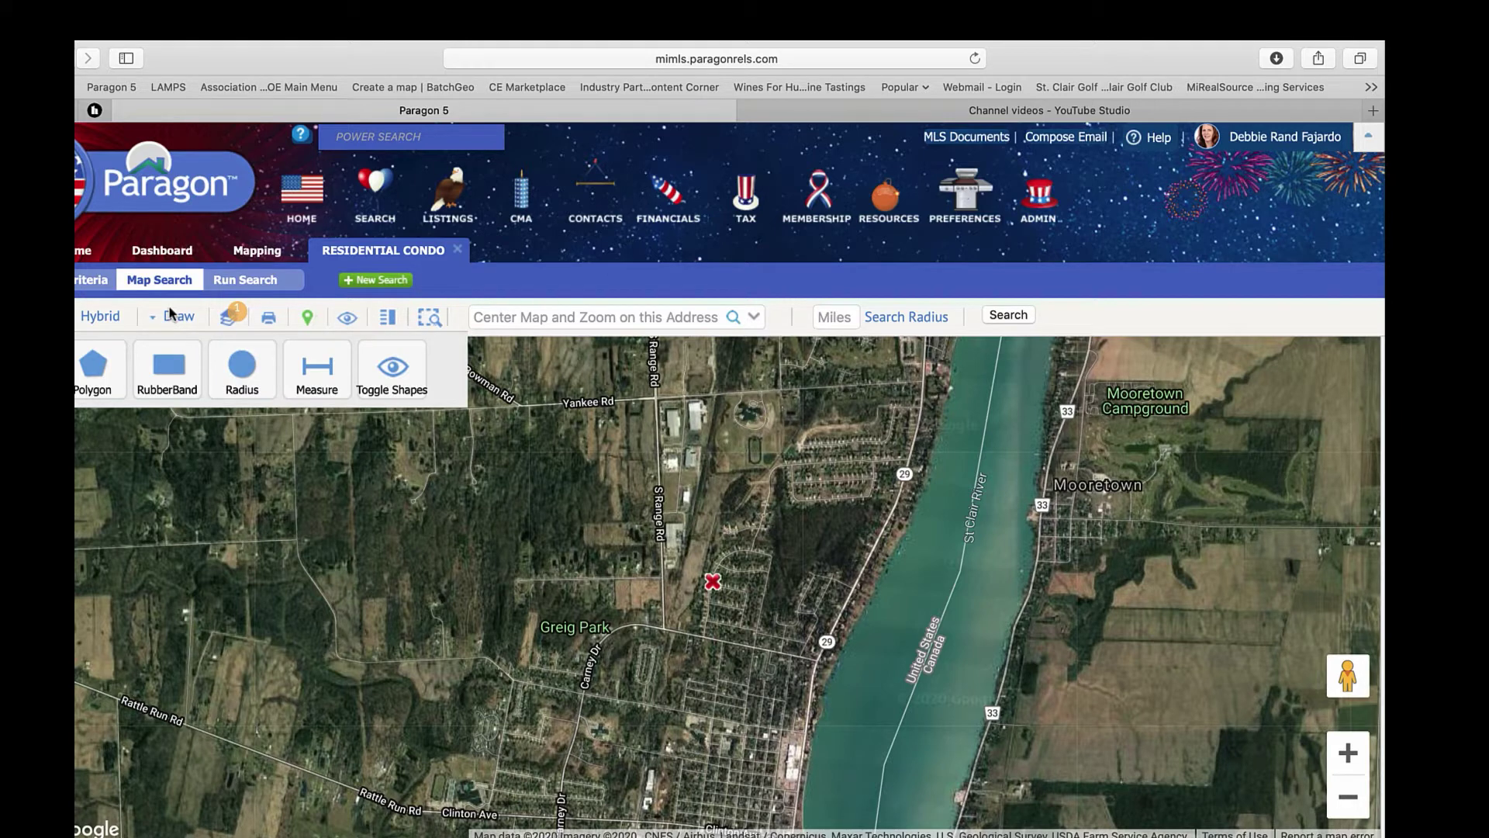
- Centre the condo map on a street address in St. Clair, MI
{"action": "left_click", "coordinate": [535, 323]}
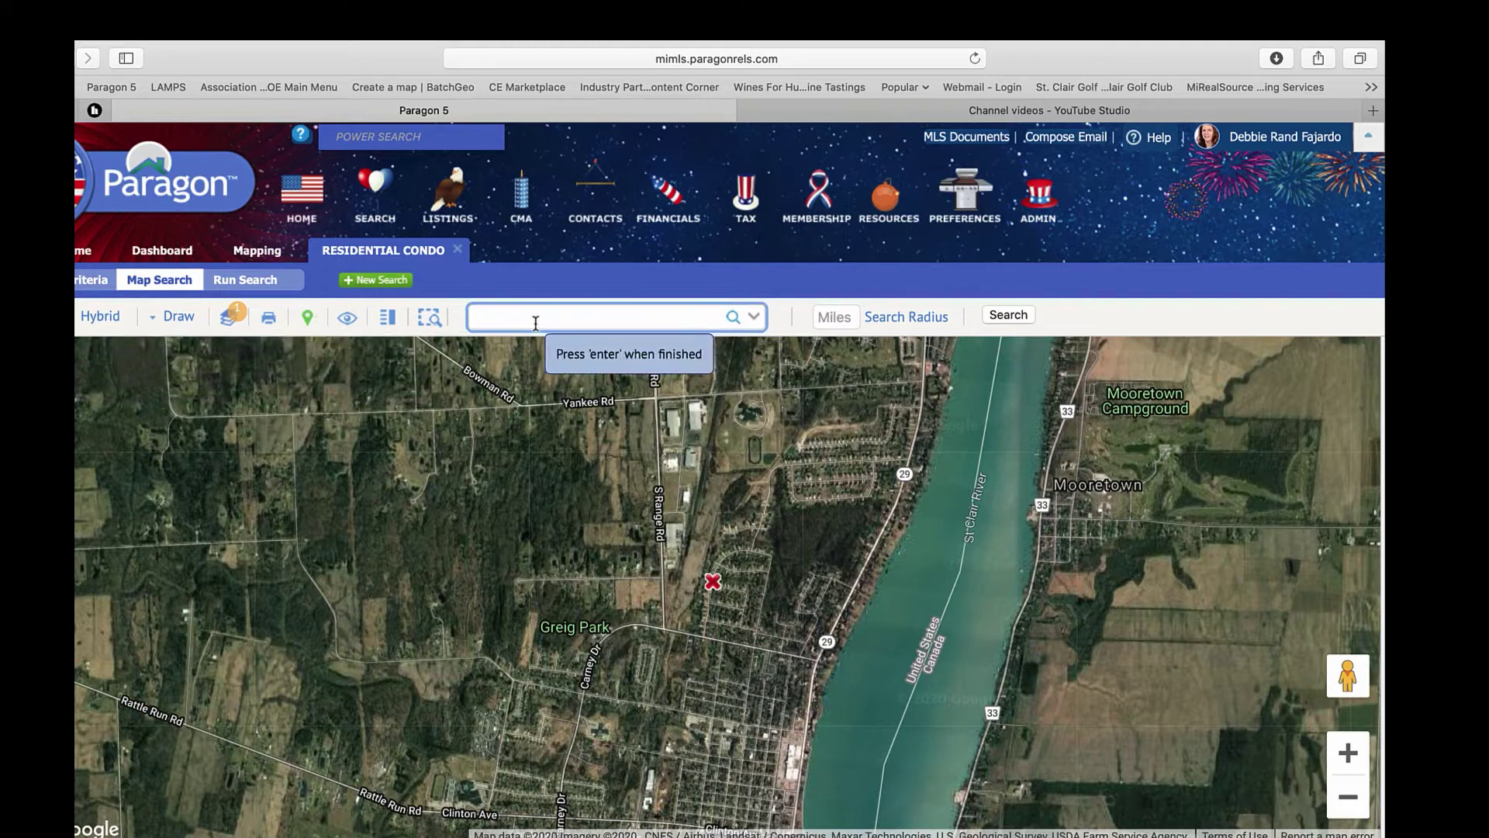
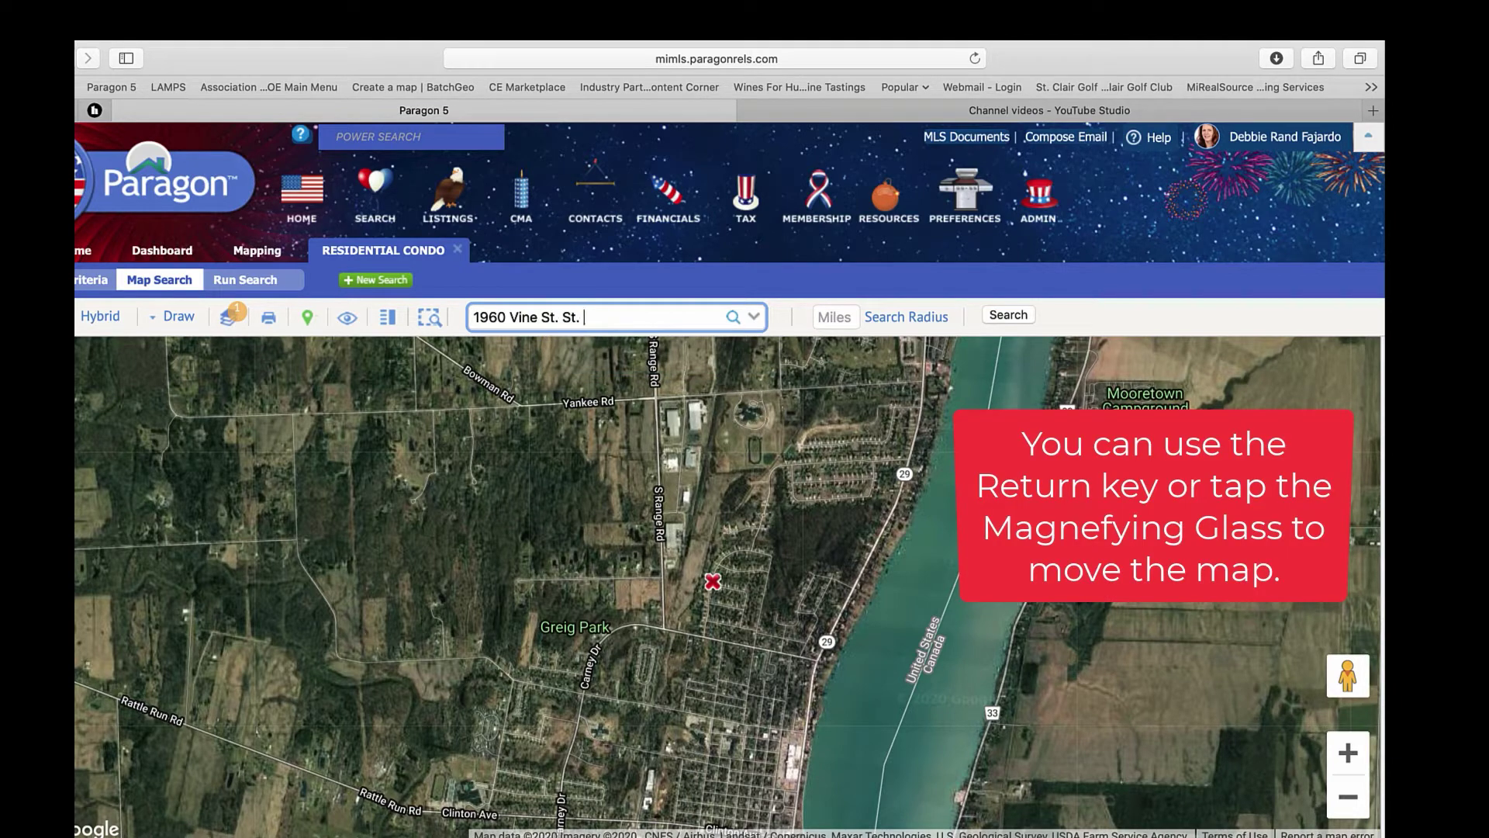
{"action": "key", "text": "Return"}
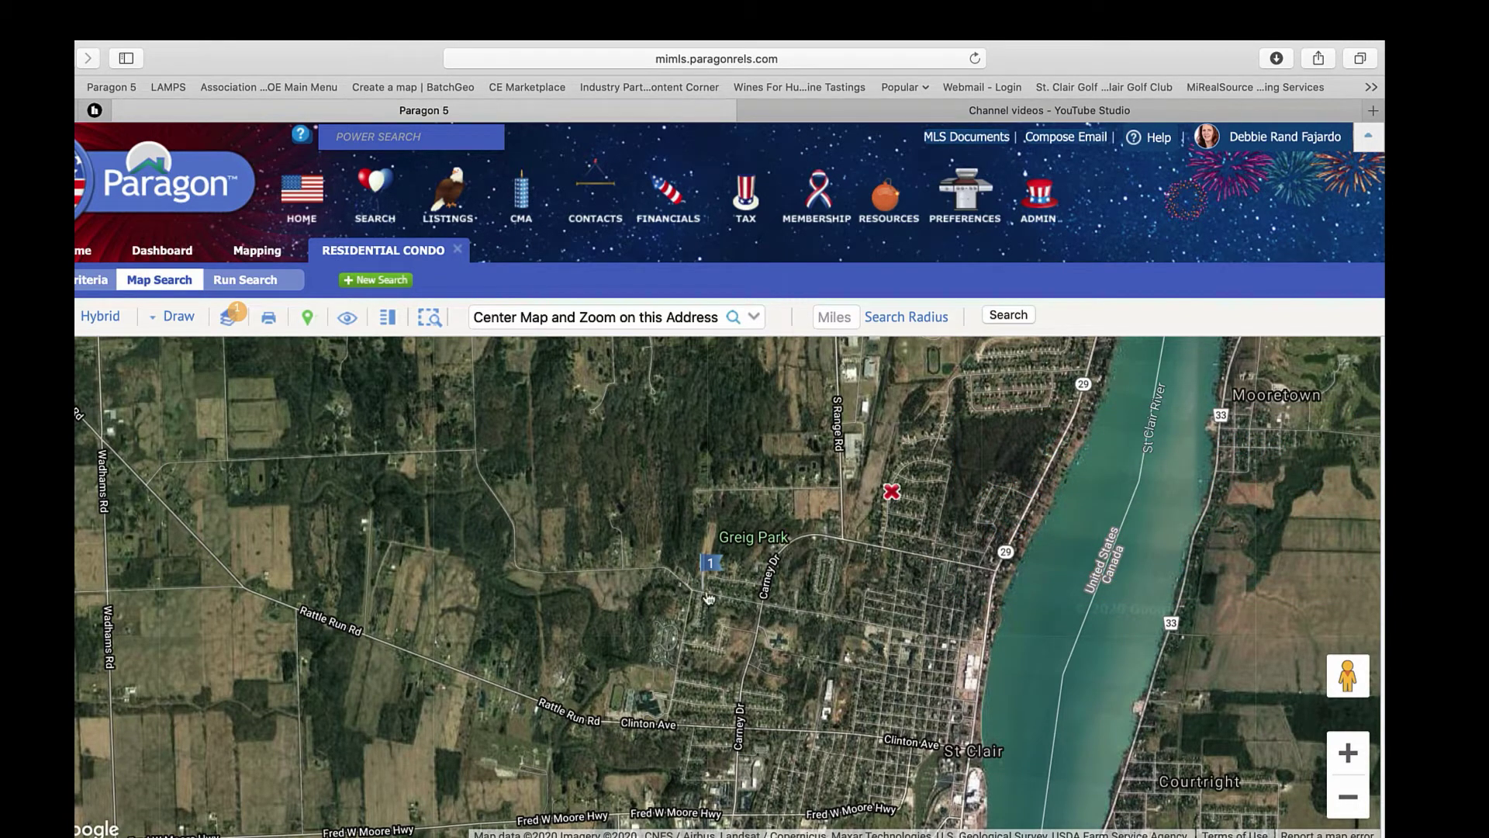
{"action": "mouse_move", "coordinate": [708, 597]}
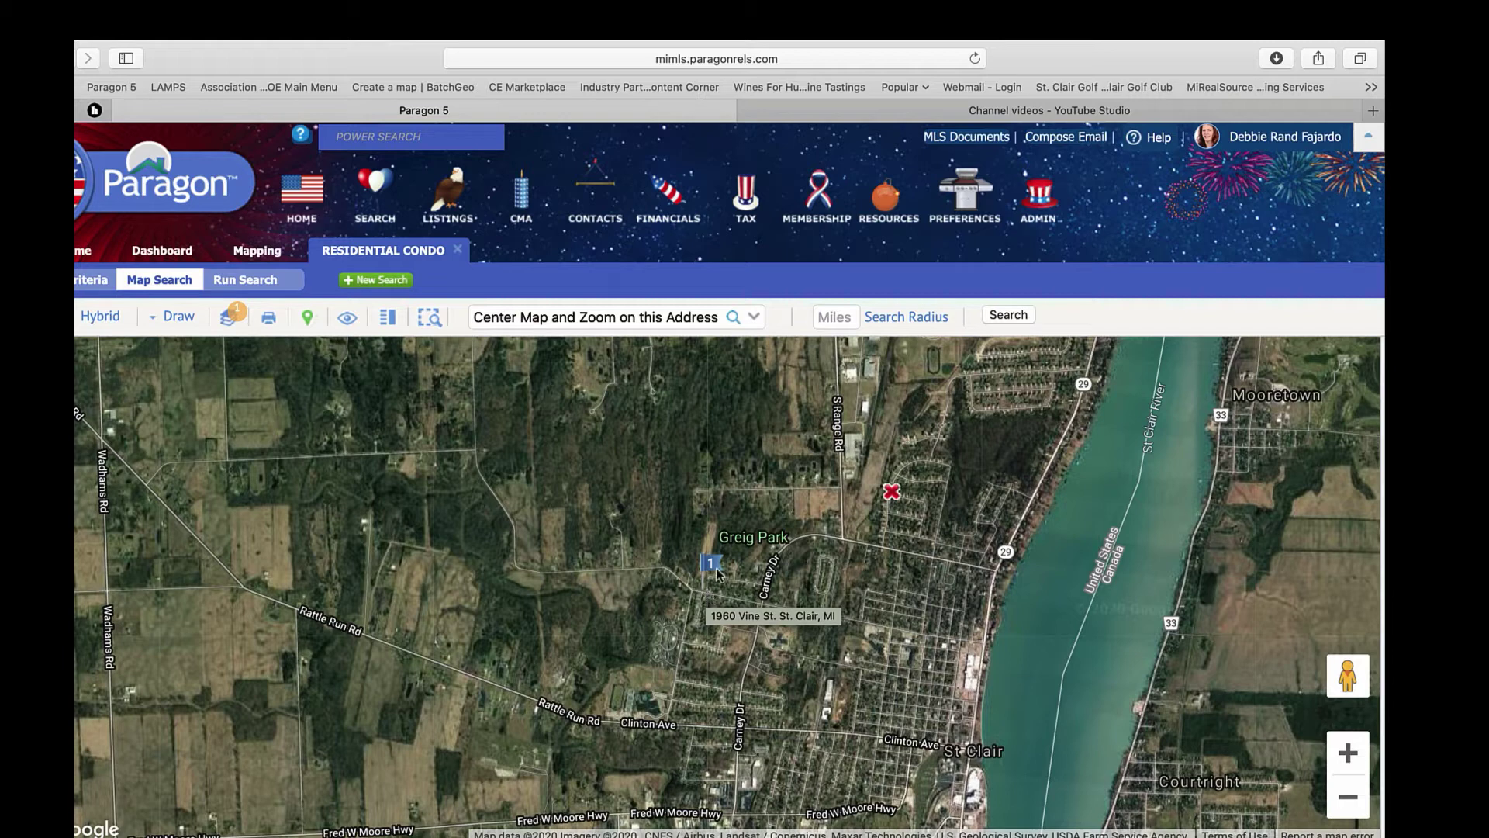
{"action": "left_click", "coordinate": [835, 319]}
{"action": "type", "text": "1"}
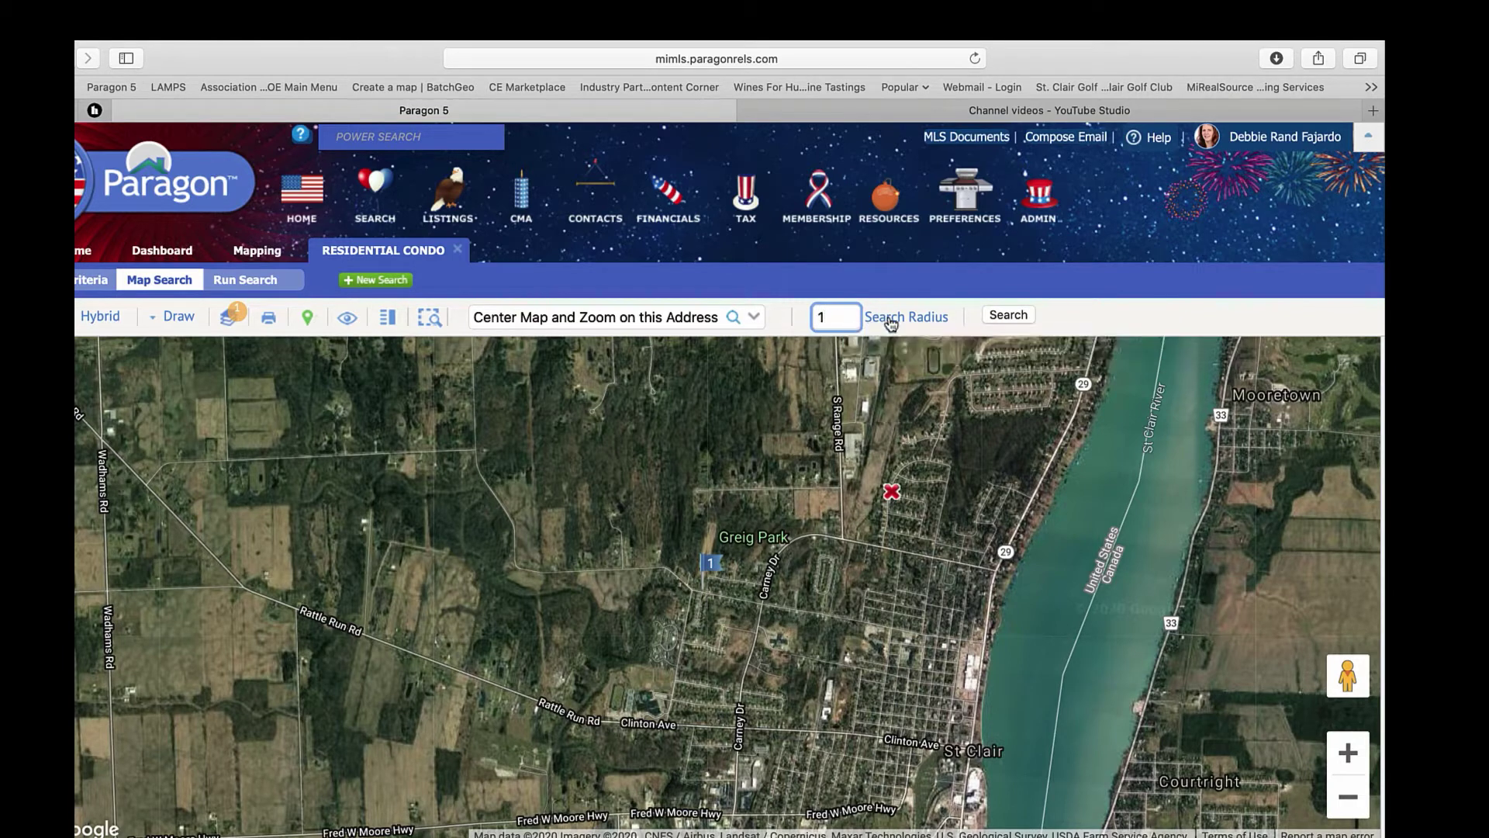
{"action": "left_click", "coordinate": [891, 319]}
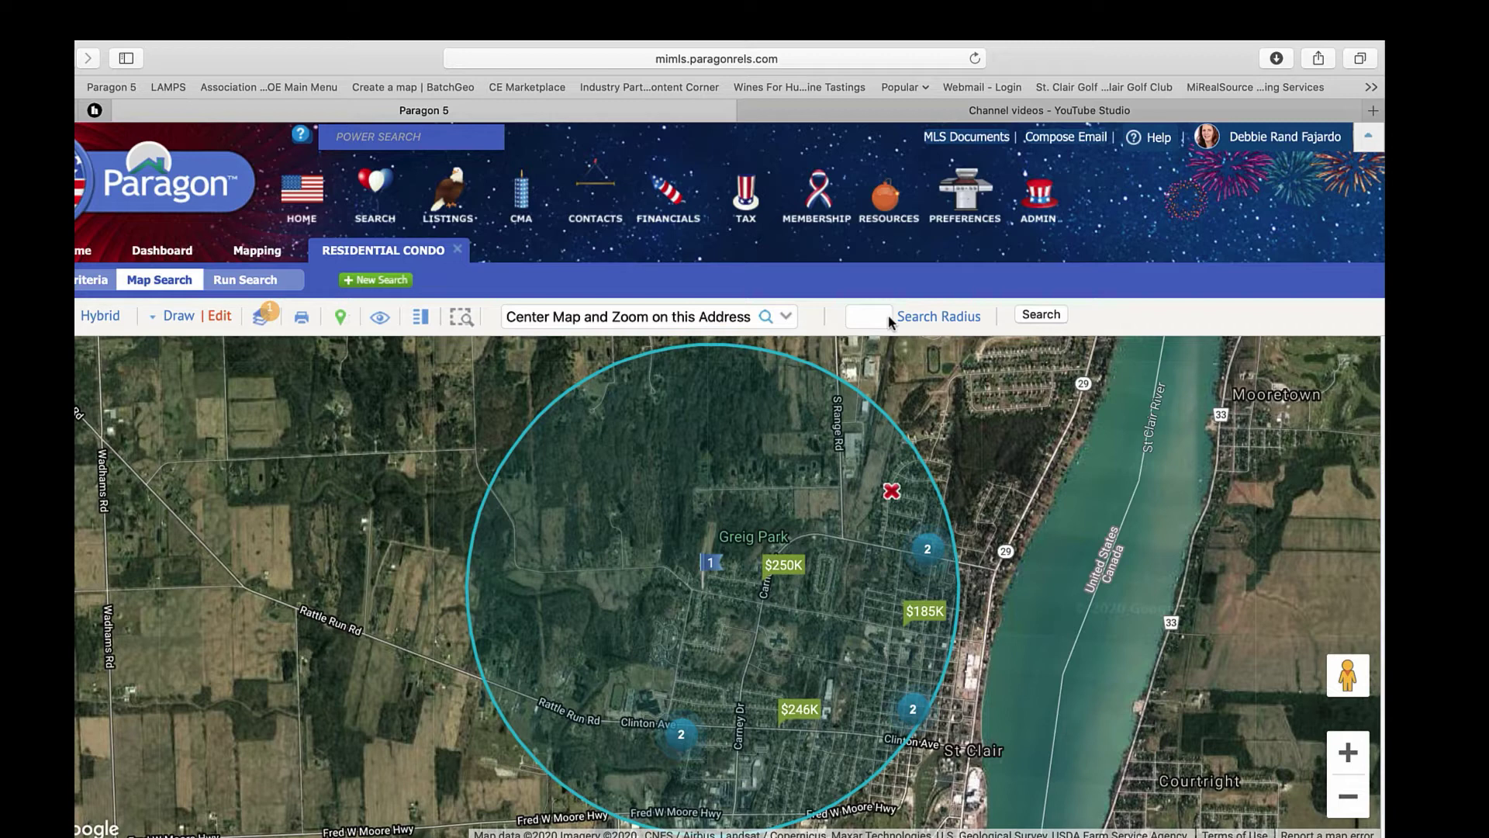
{"action": "left_click", "coordinate": [221, 318]}
{"action": "left_click", "coordinate": [329, 427]}
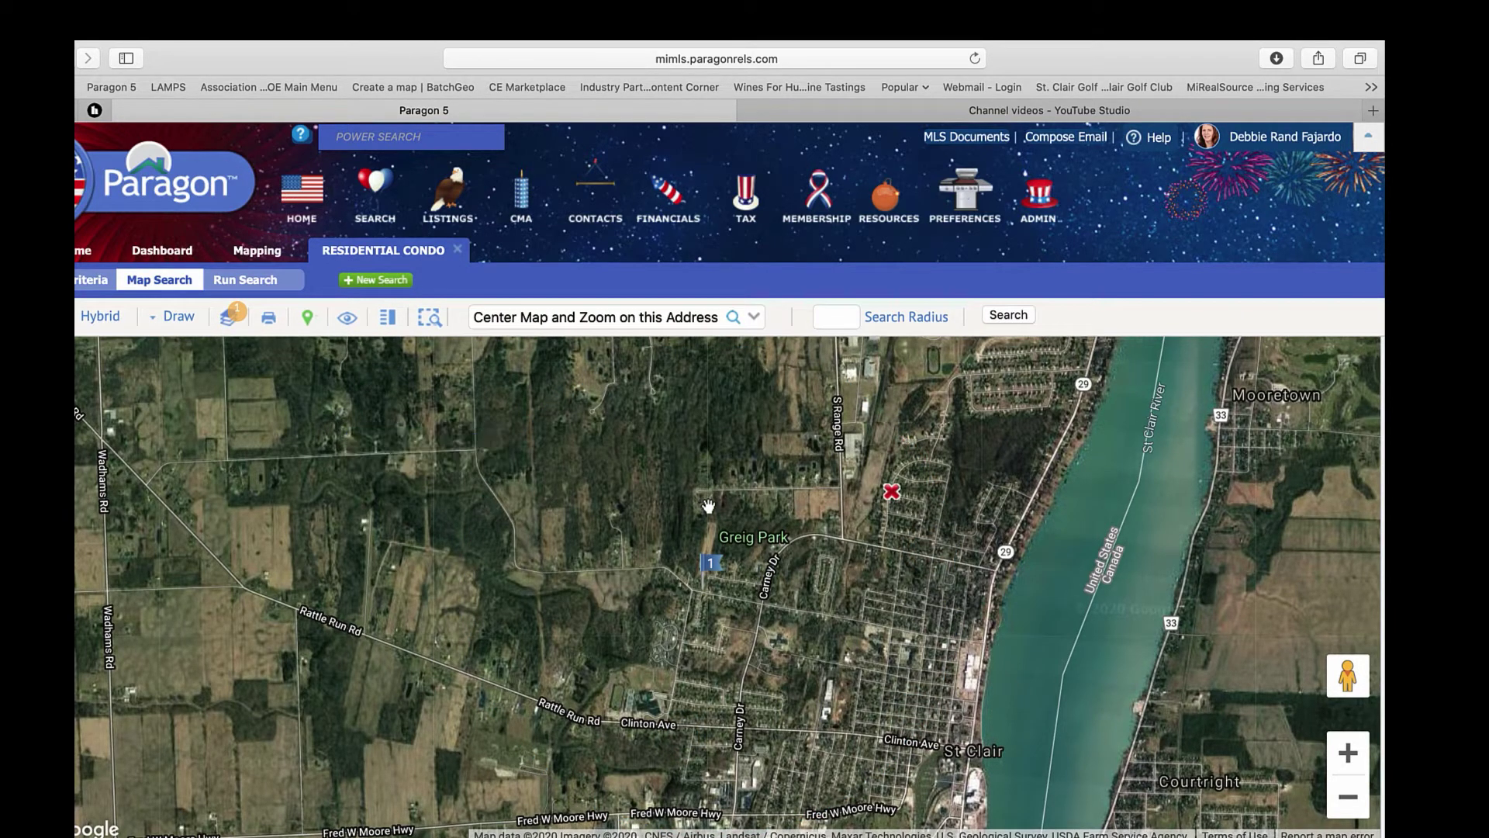
- Centre the map on Clinton Twp., MI and zoom out one level
{"action": "left_click", "coordinate": [653, 318]}
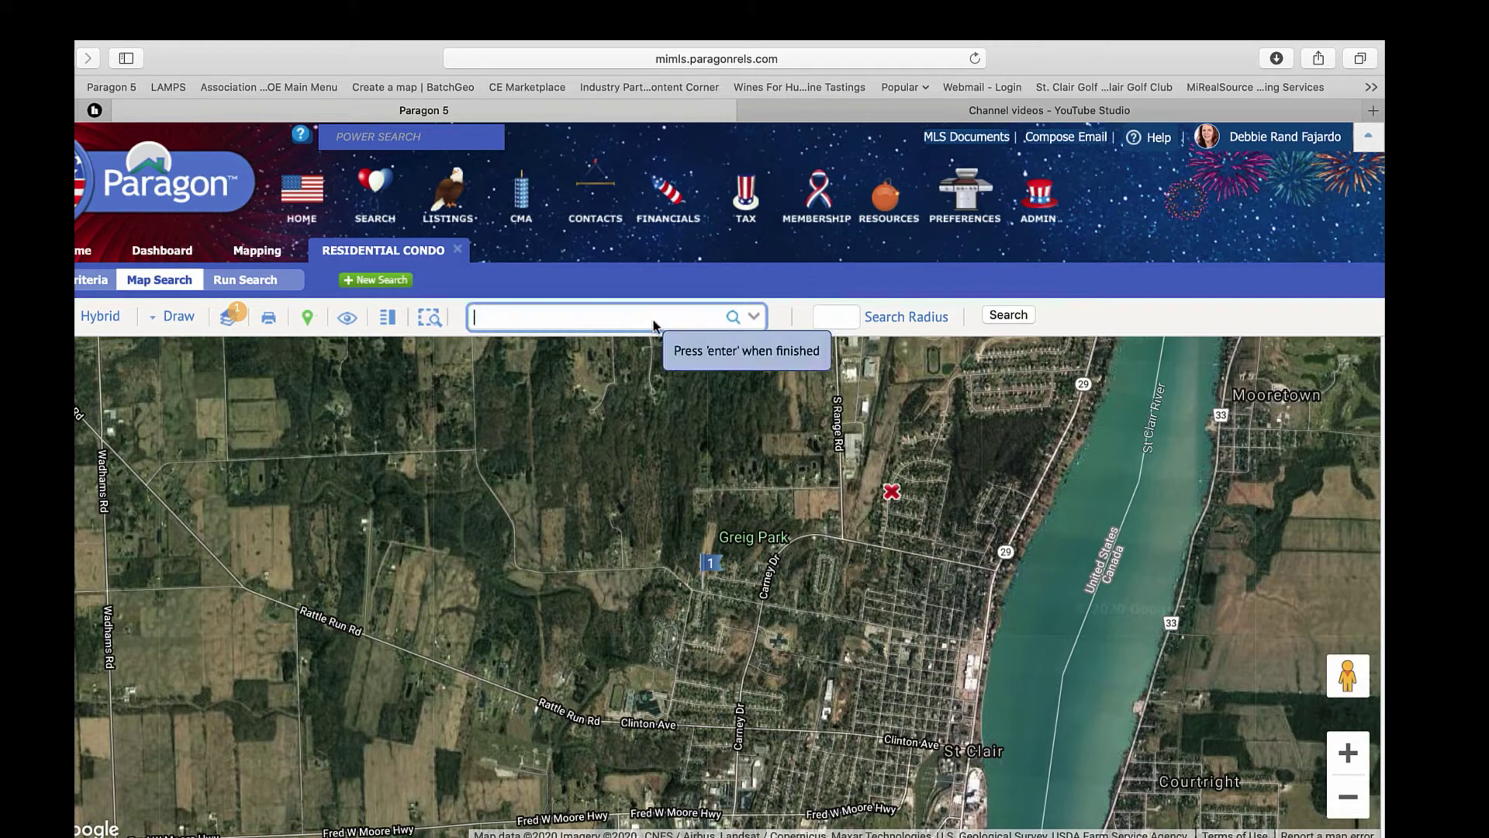
{"action": "type", "text": "Clint"}
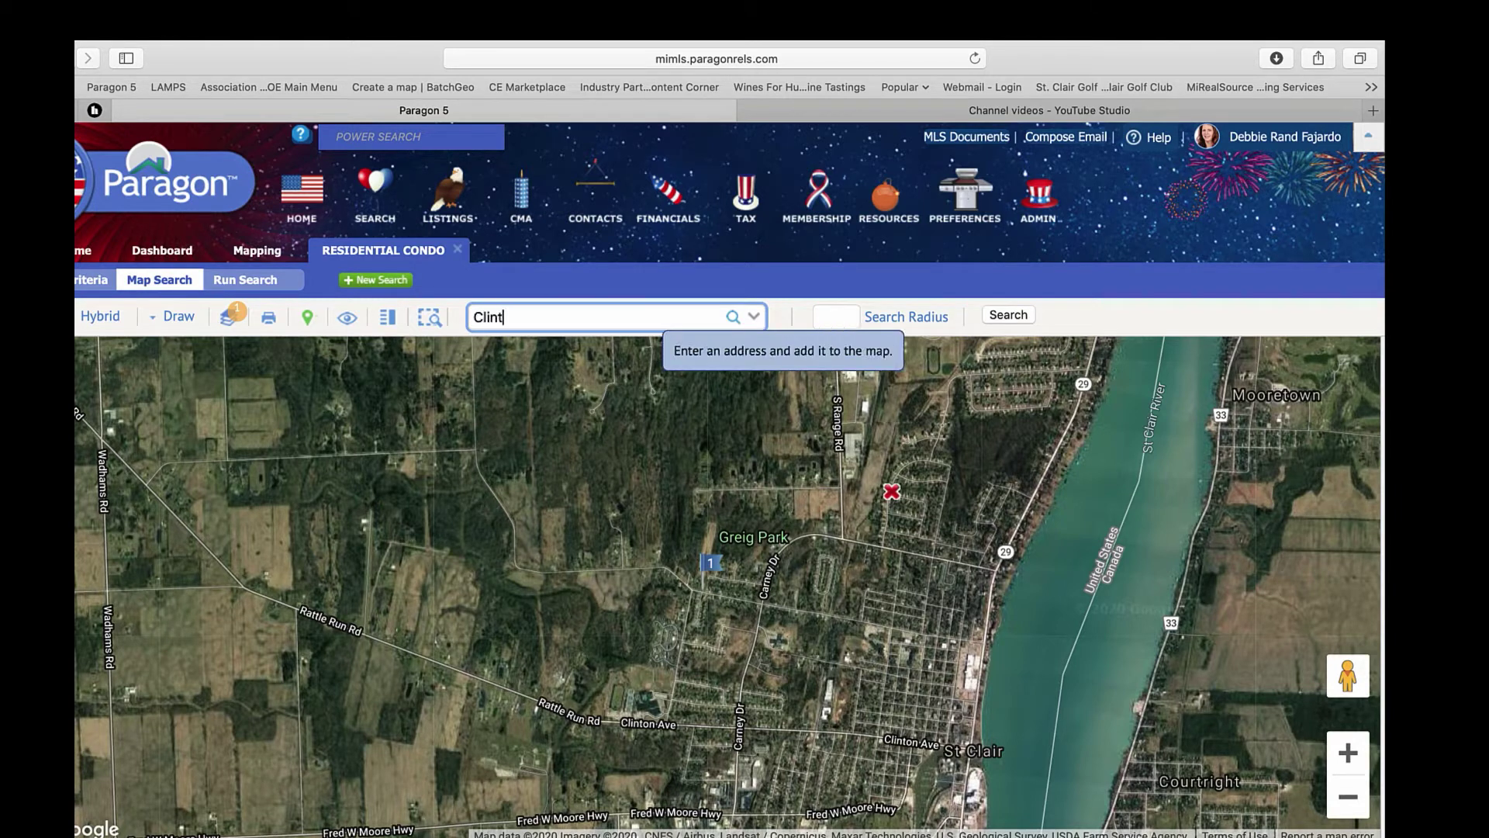
{"action": "type", "text": "on P"}
{"action": "key", "text": "BackSpace"}
{"action": "type", "text": "Twp."}
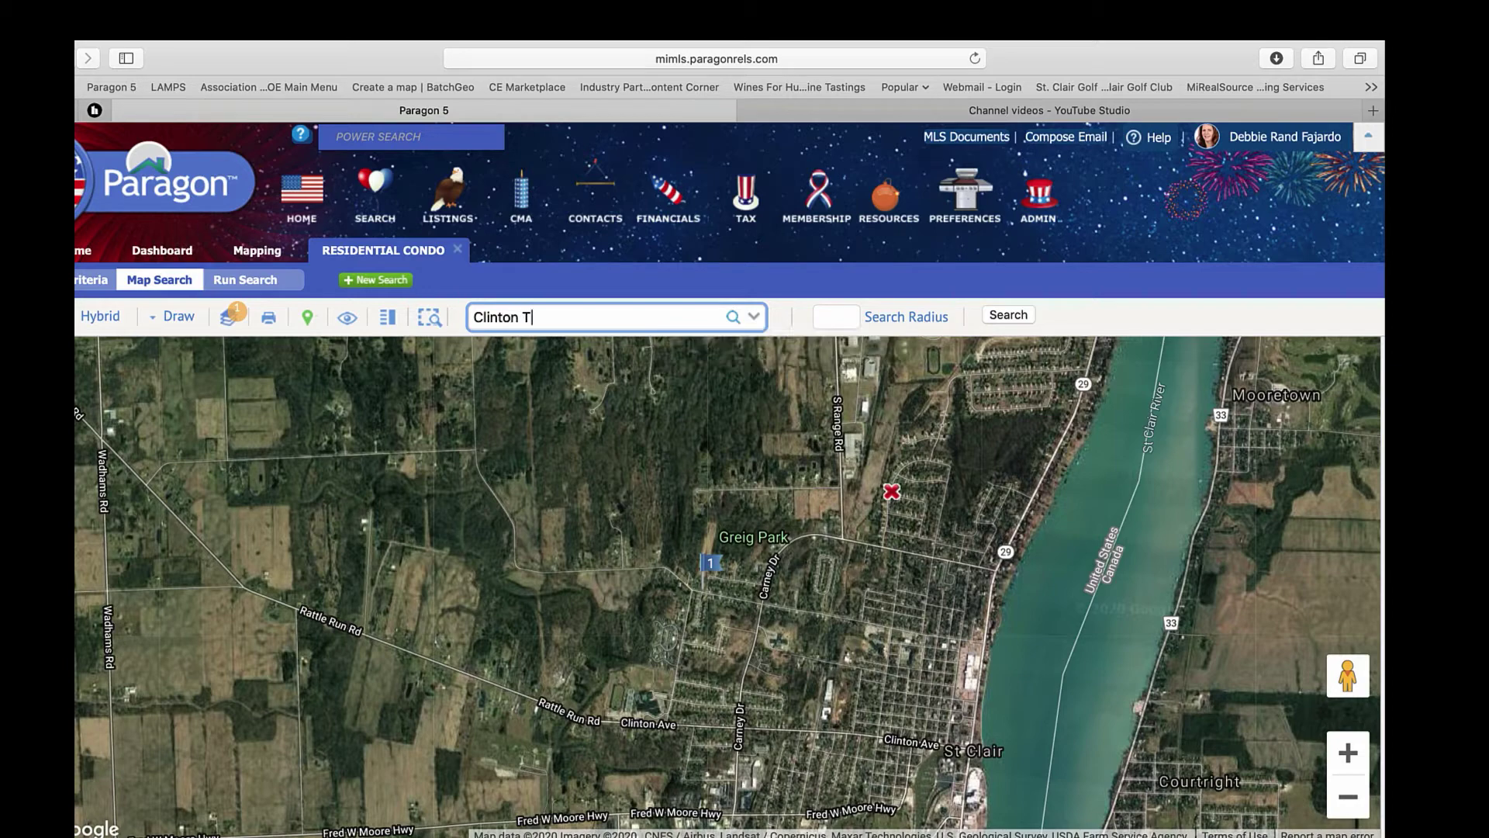
{"action": "type", "text": ", MI"}
{"action": "key", "text": "Return"}
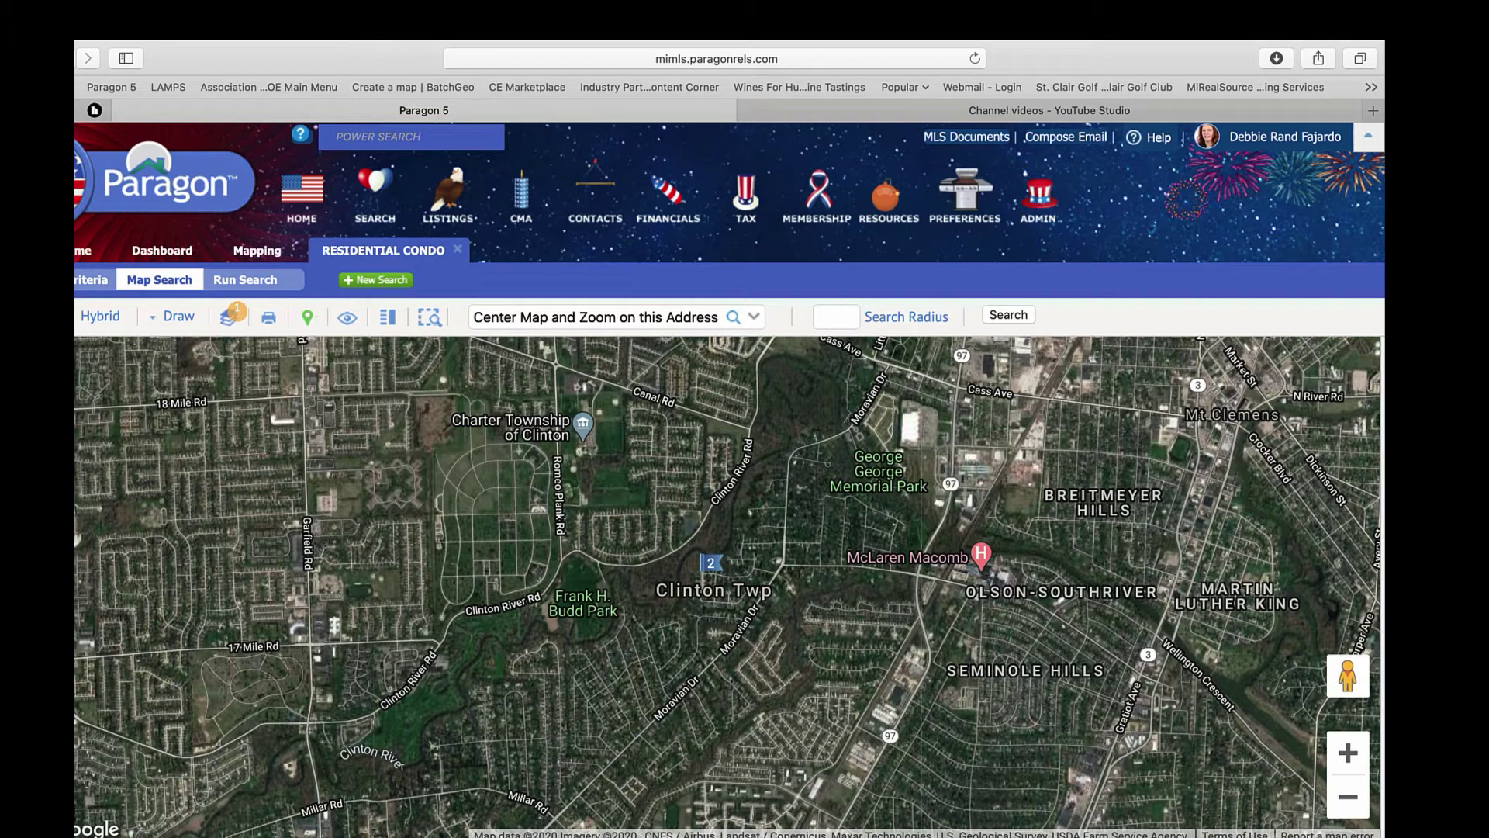
{"action": "left_click", "coordinate": [1349, 799]}
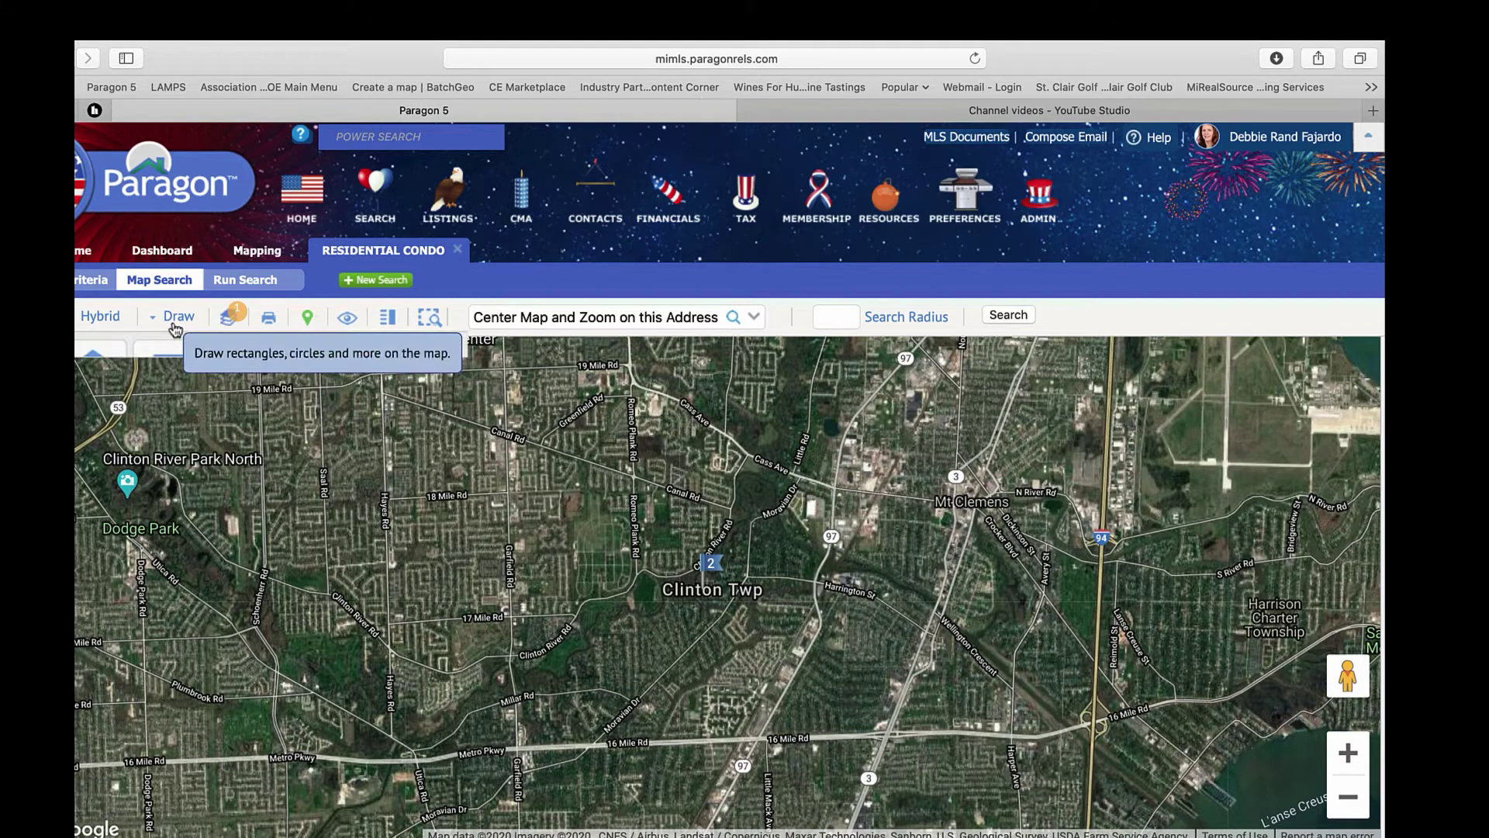
- Draw an include polygon bounded by 19 Mile Rd, Clinton River Rd and Garfield Rd
{"action": "left_click", "coordinate": [177, 316]}
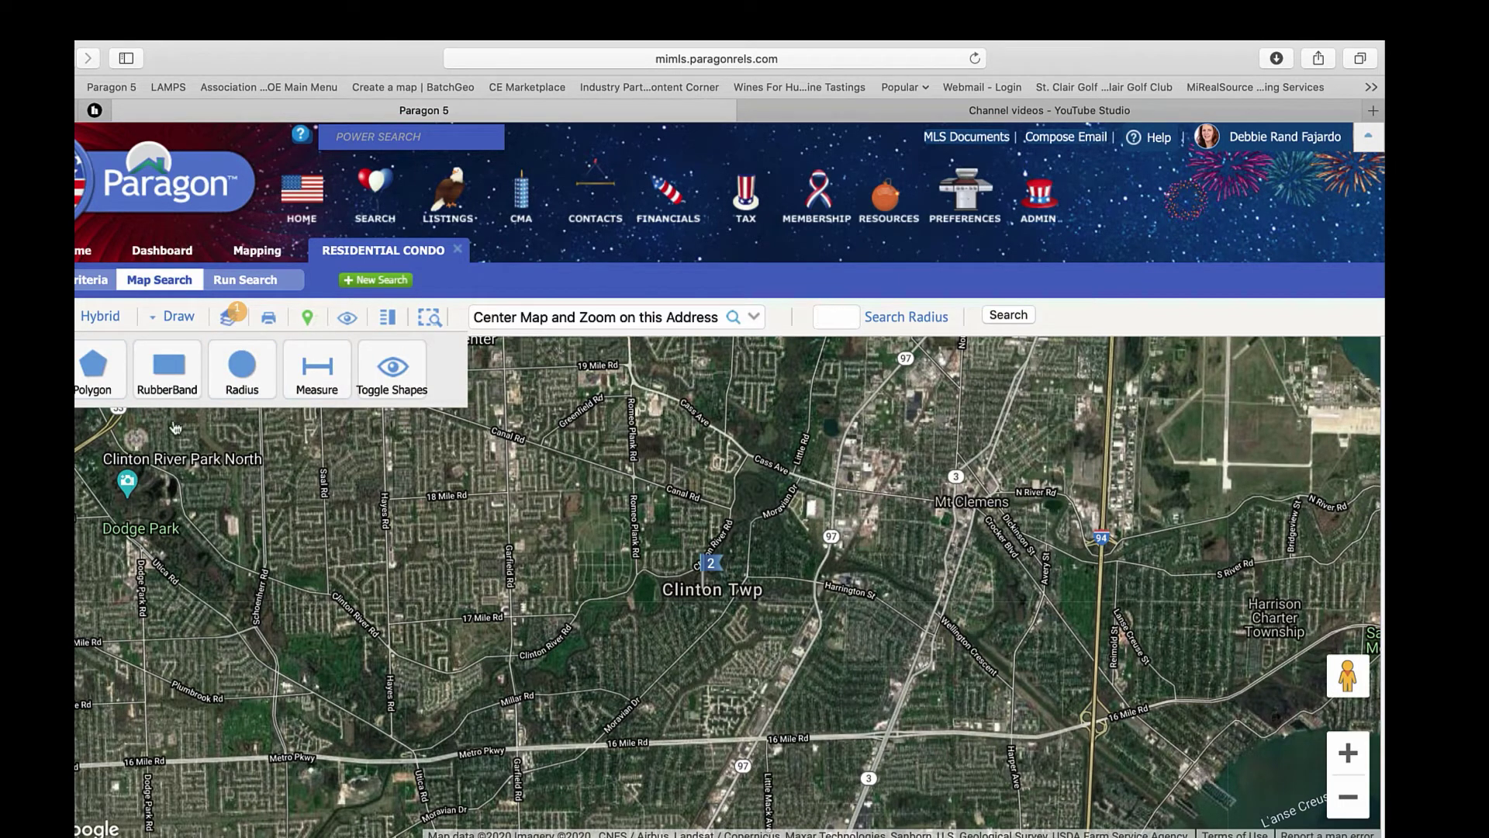
{"action": "left_click", "coordinate": [97, 364]}
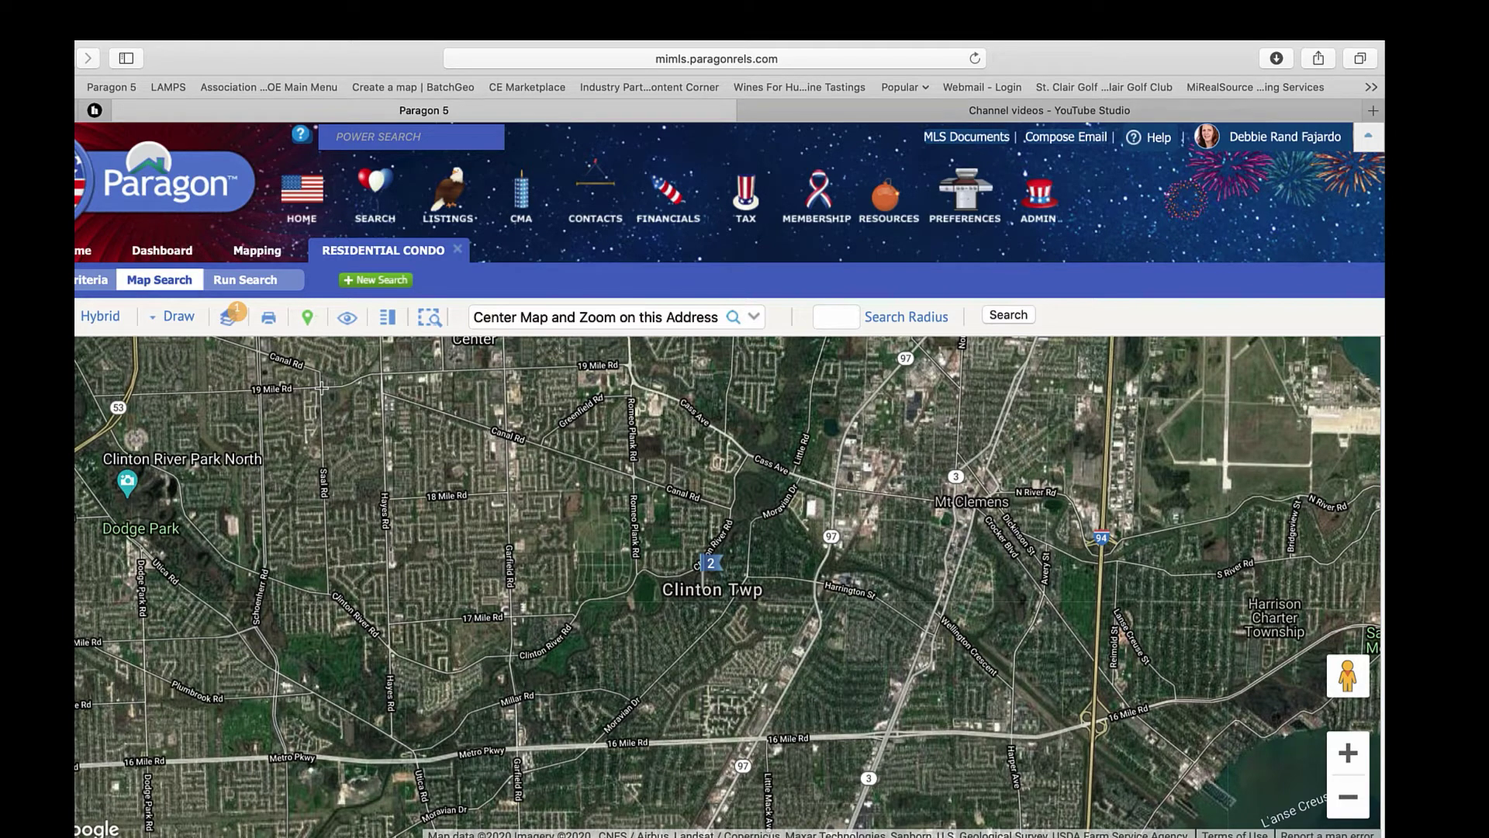
{"action": "left_click", "coordinate": [320, 387]}
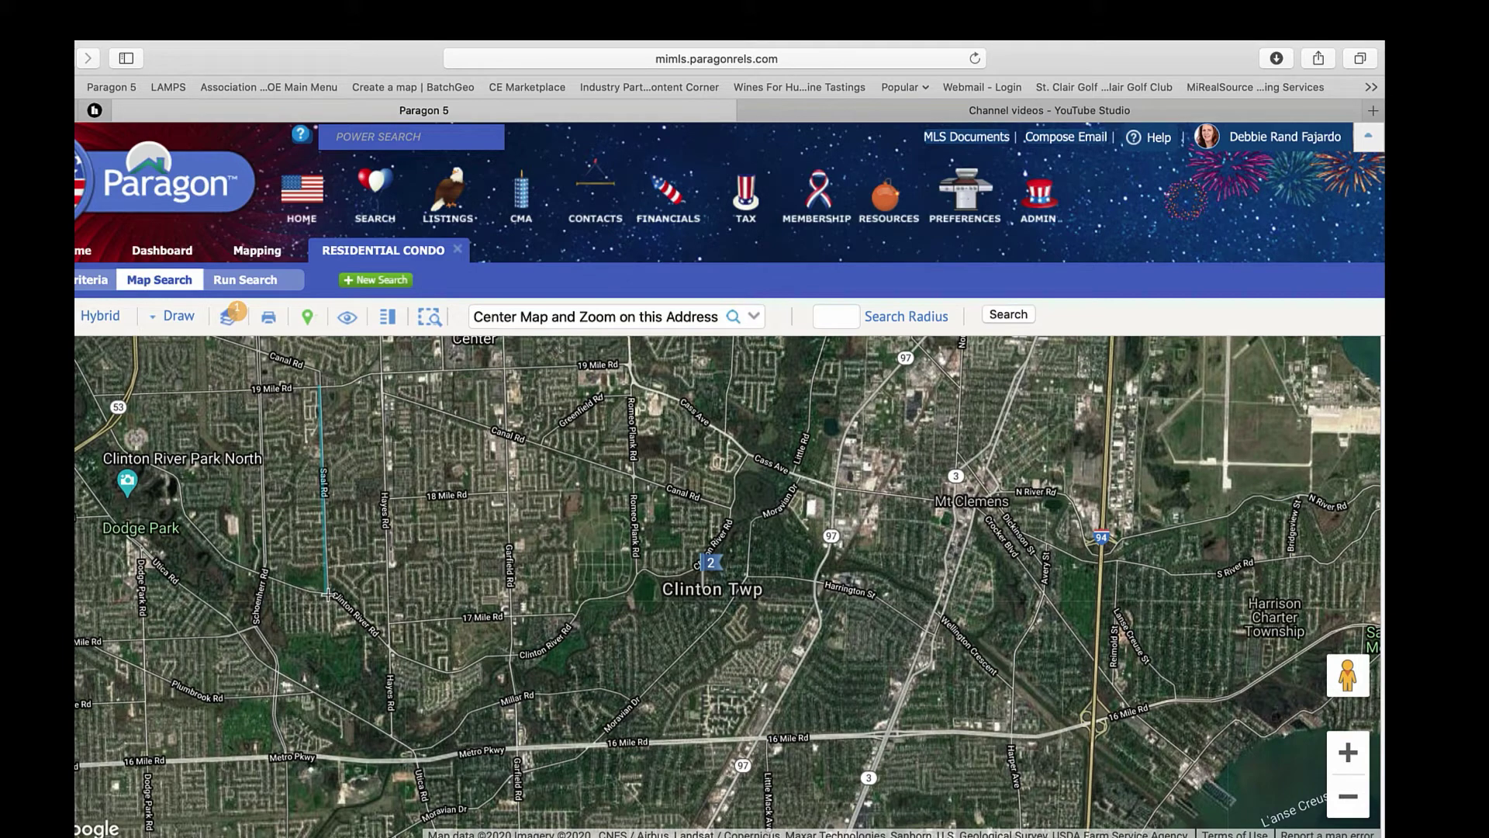
{"action": "left_click", "coordinate": [327, 595]}
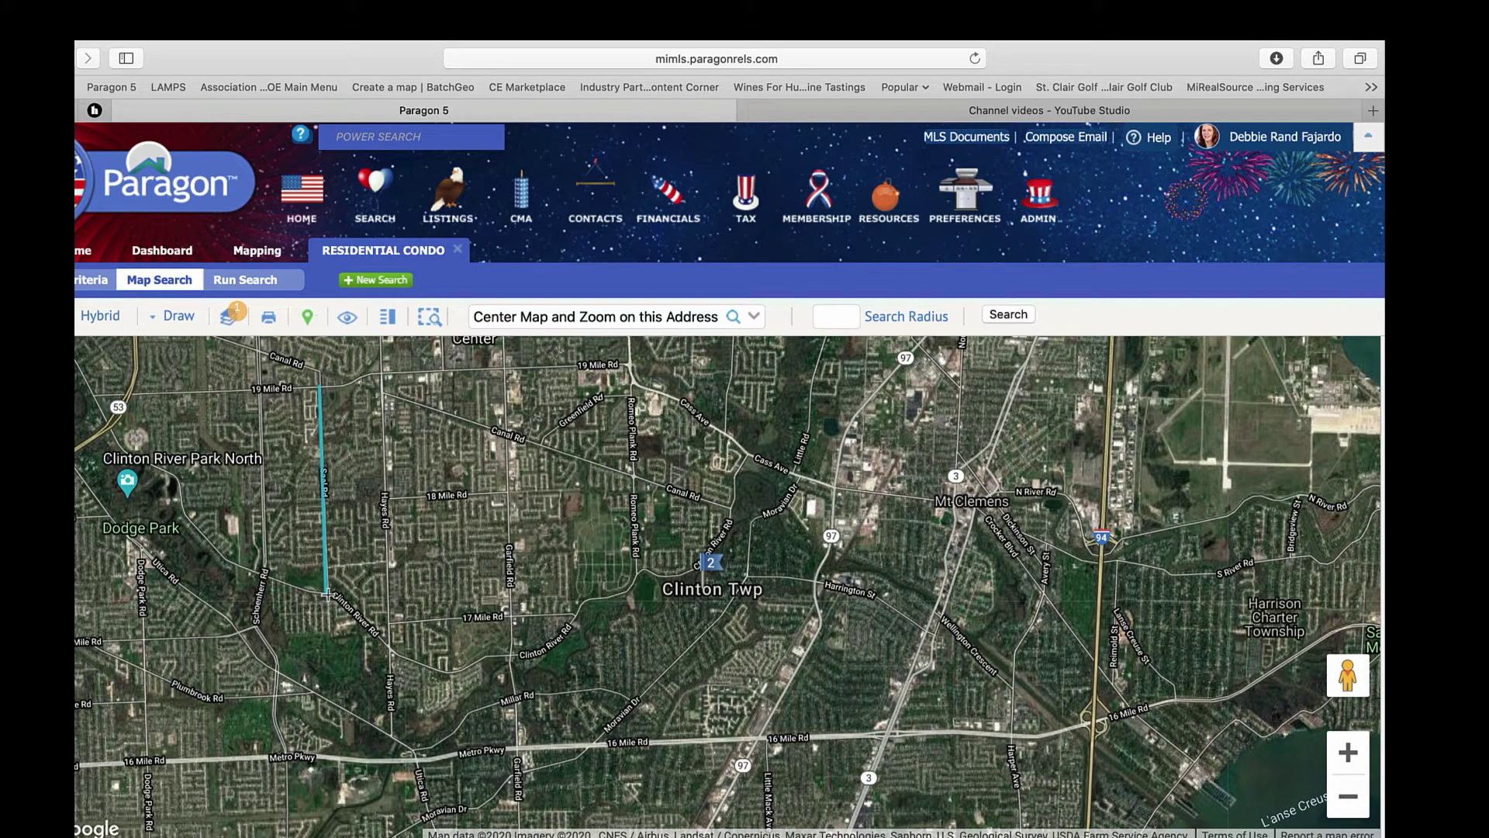
{"action": "left_click", "coordinate": [391, 651]}
{"action": "left_click", "coordinate": [453, 671]}
{"action": "left_click", "coordinate": [513, 655]}
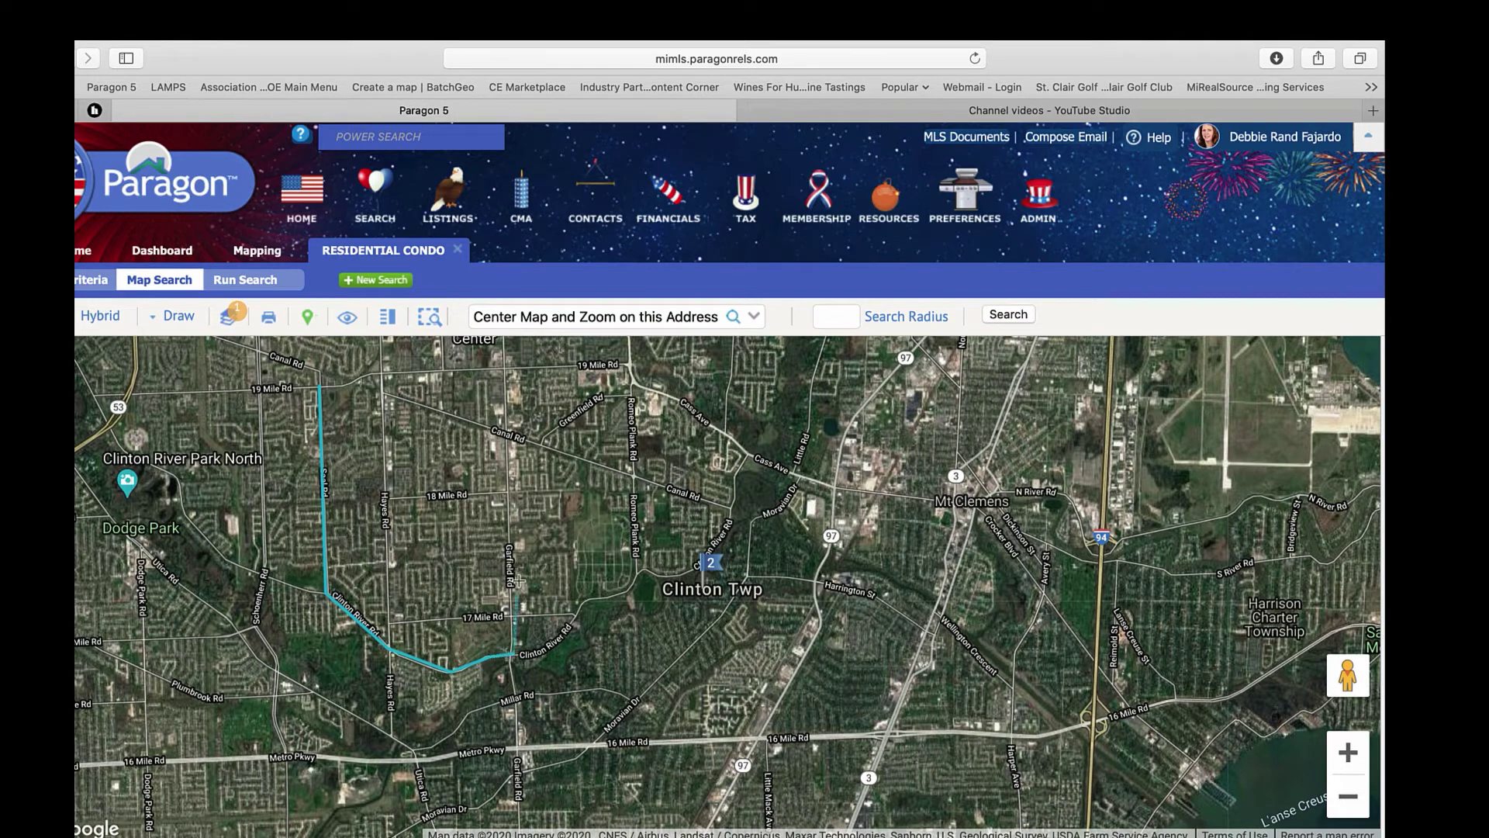
{"action": "left_click", "coordinate": [506, 370]}
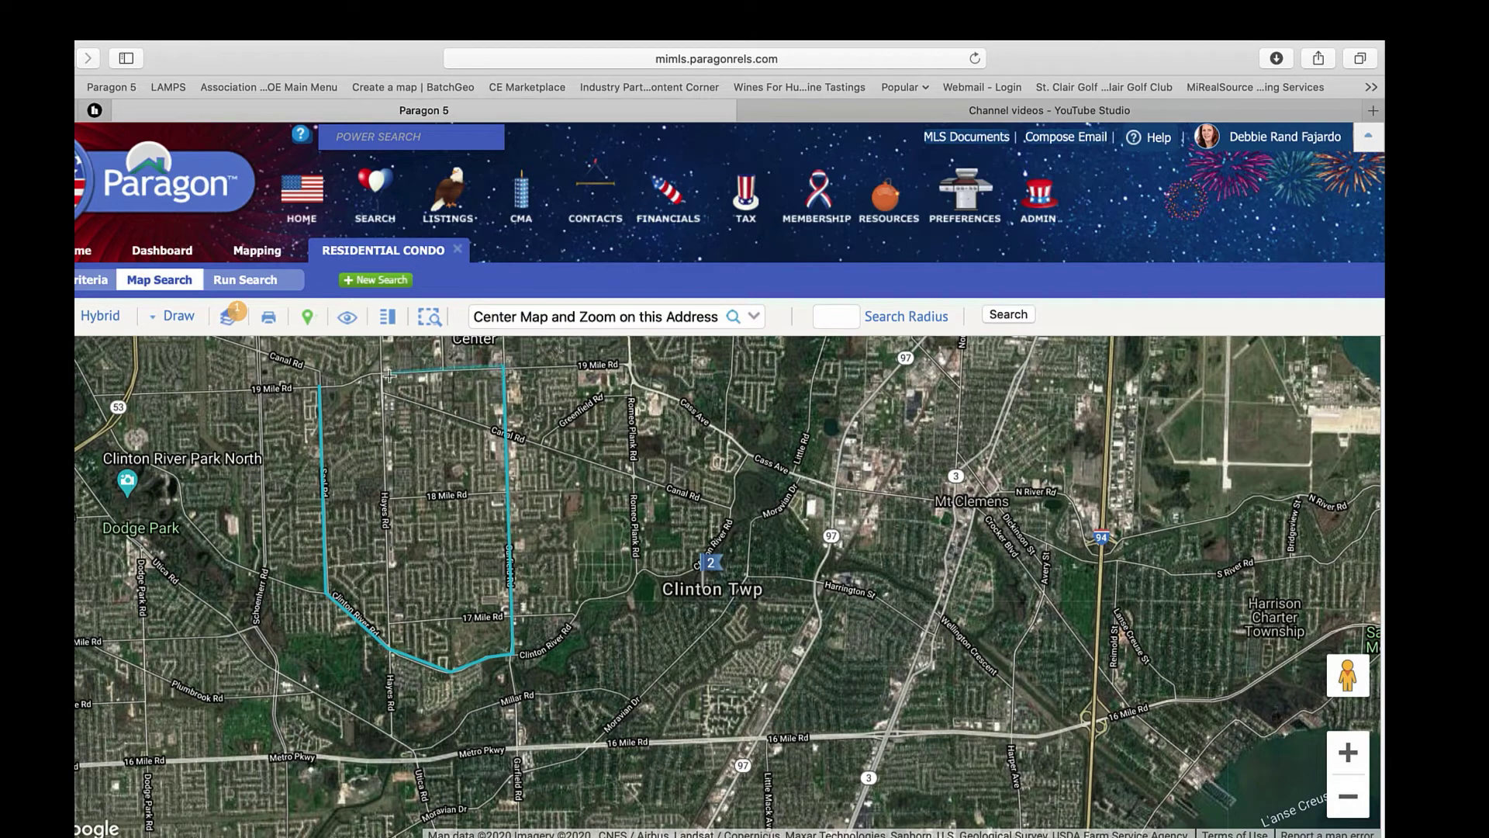
{"action": "left_click", "coordinate": [363, 372]}
{"action": "left_click", "coordinate": [344, 384]}
{"action": "left_click", "coordinate": [320, 387]}
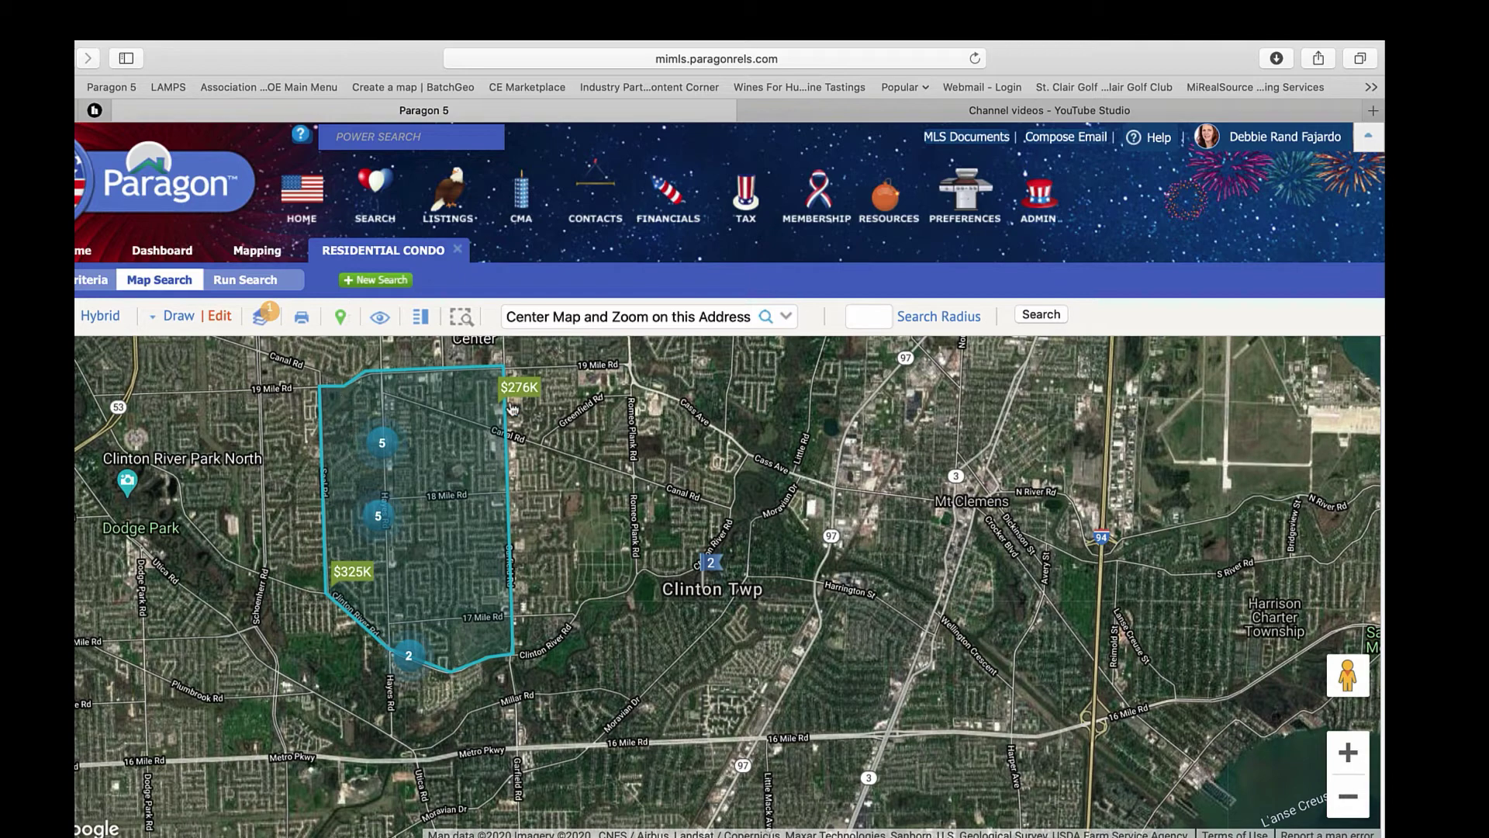
- Drag a RubberBand rectangle from 19 Mile Rd toward Mt Clemens near Cass Ave
{"action": "left_click", "coordinate": [175, 330]}
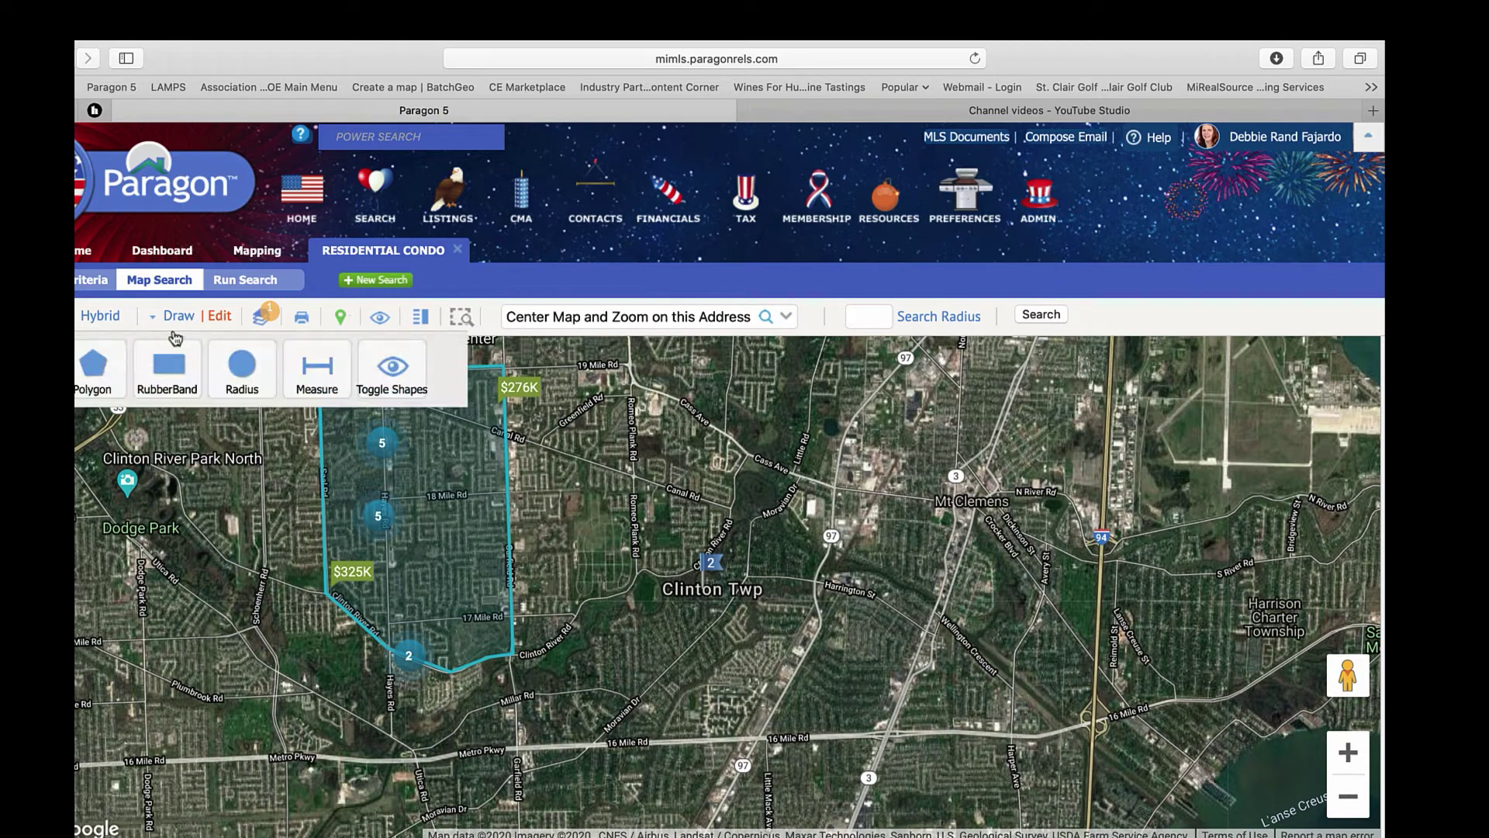
{"action": "left_click", "coordinate": [174, 374]}
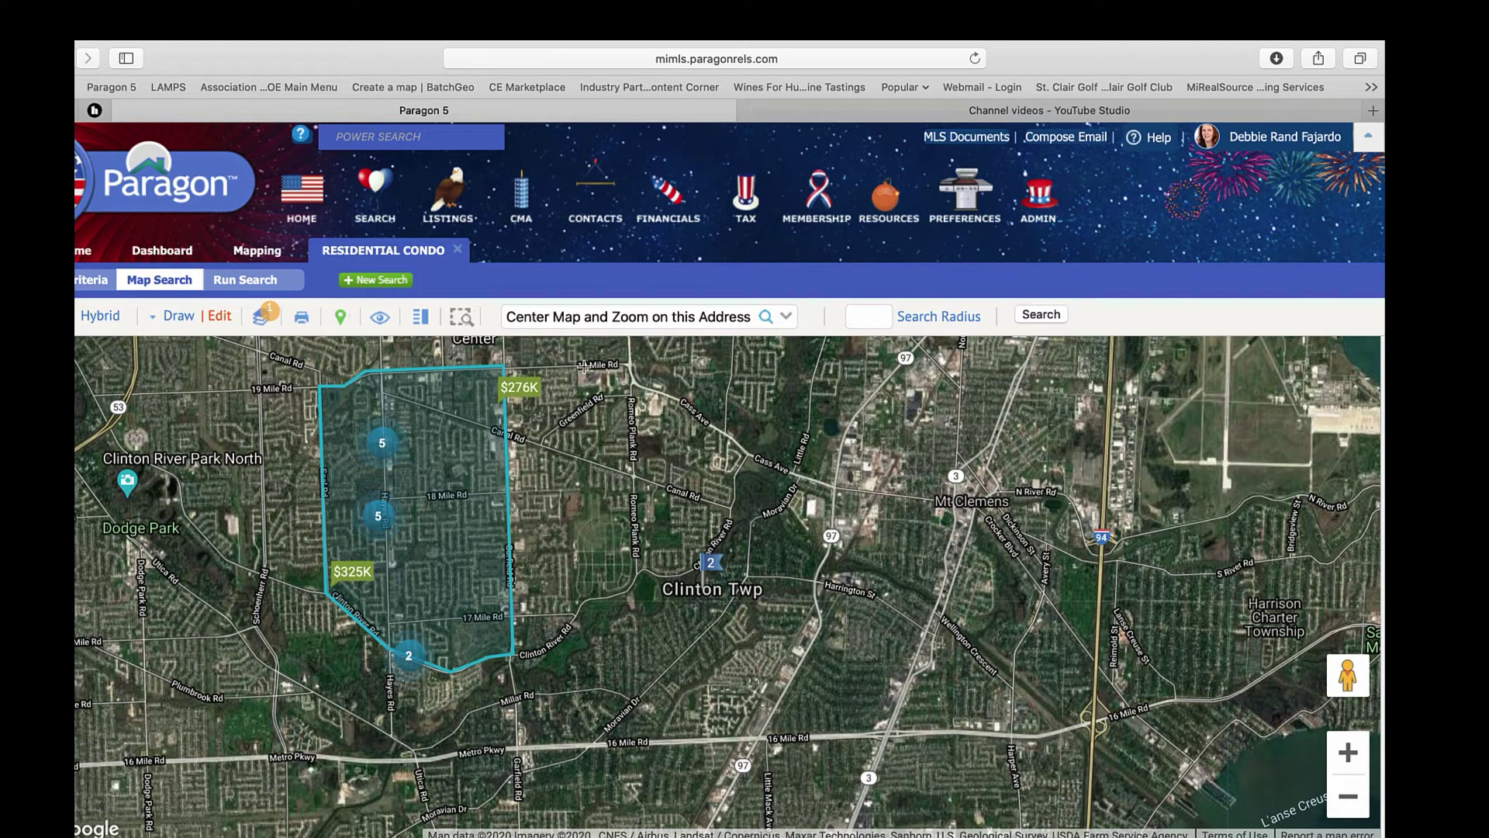
{"action": "left_click_drag", "start_coordinate": [581, 364], "coordinate": [920, 541]}
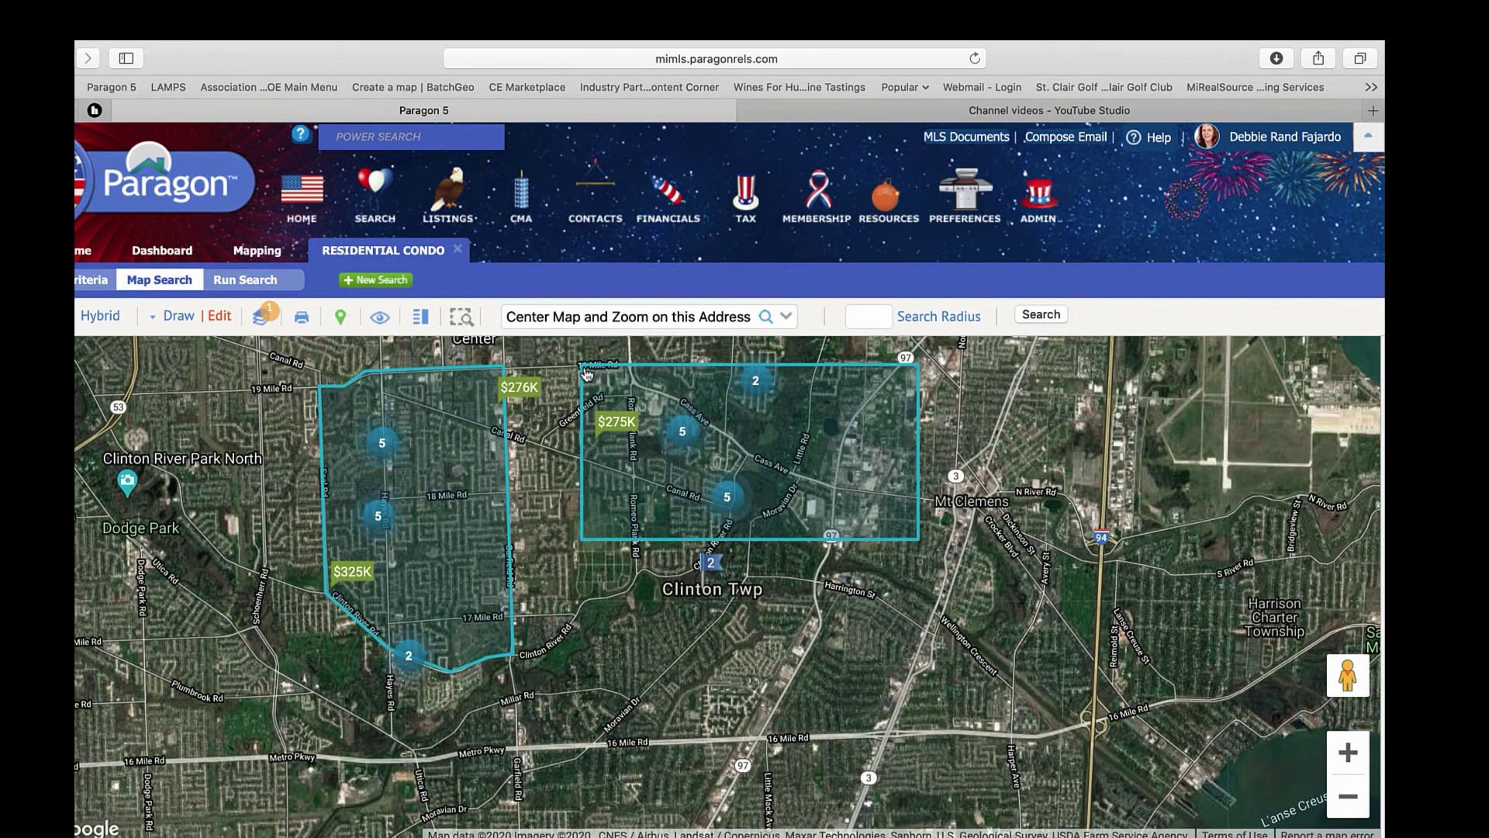
- Draw a radius circle search area centred on Clinton Twp
{"action": "left_click", "coordinate": [178, 315]}
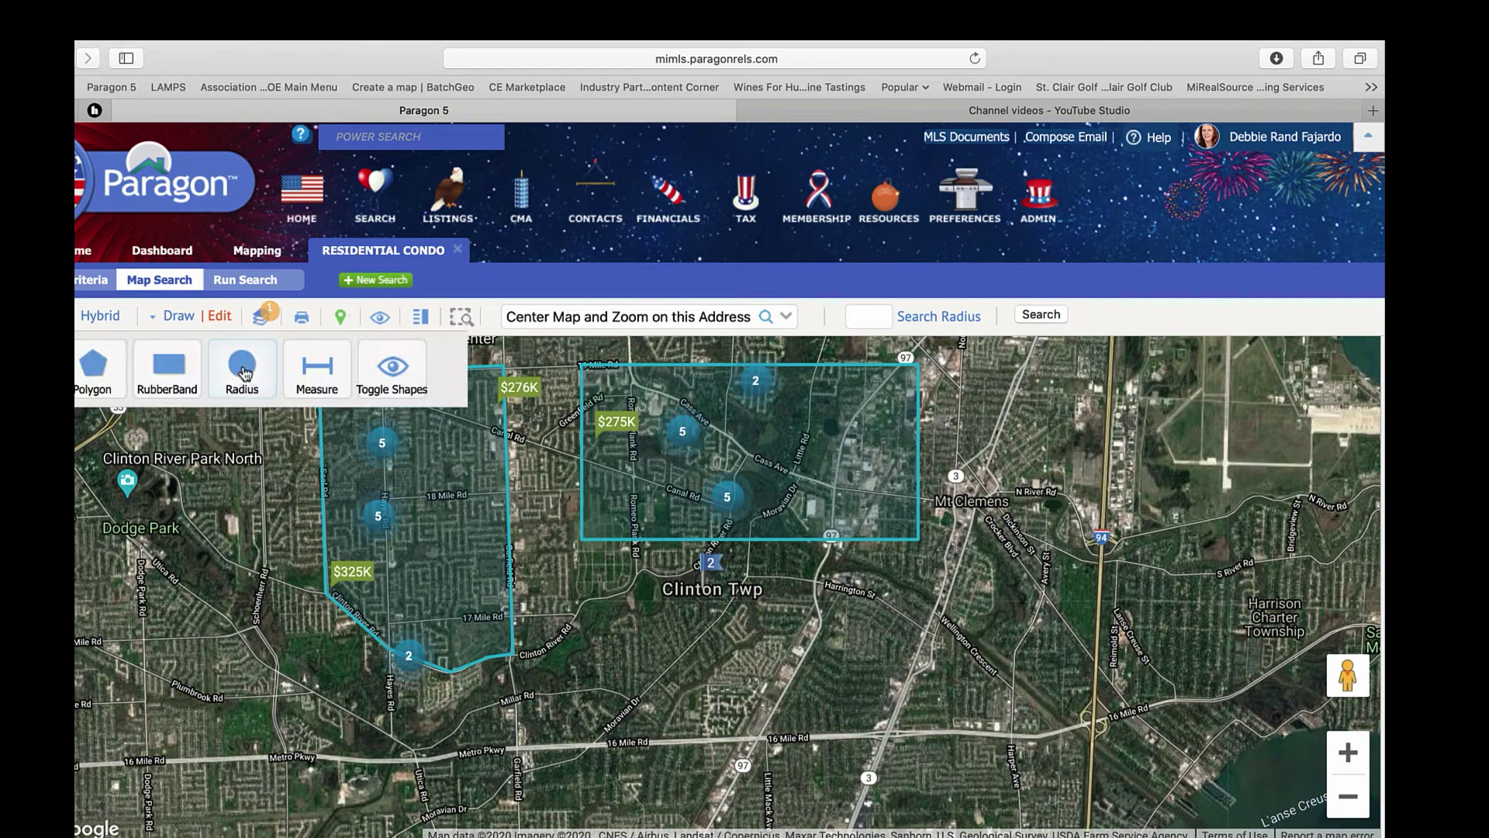
{"action": "left_click", "coordinate": [242, 368]}
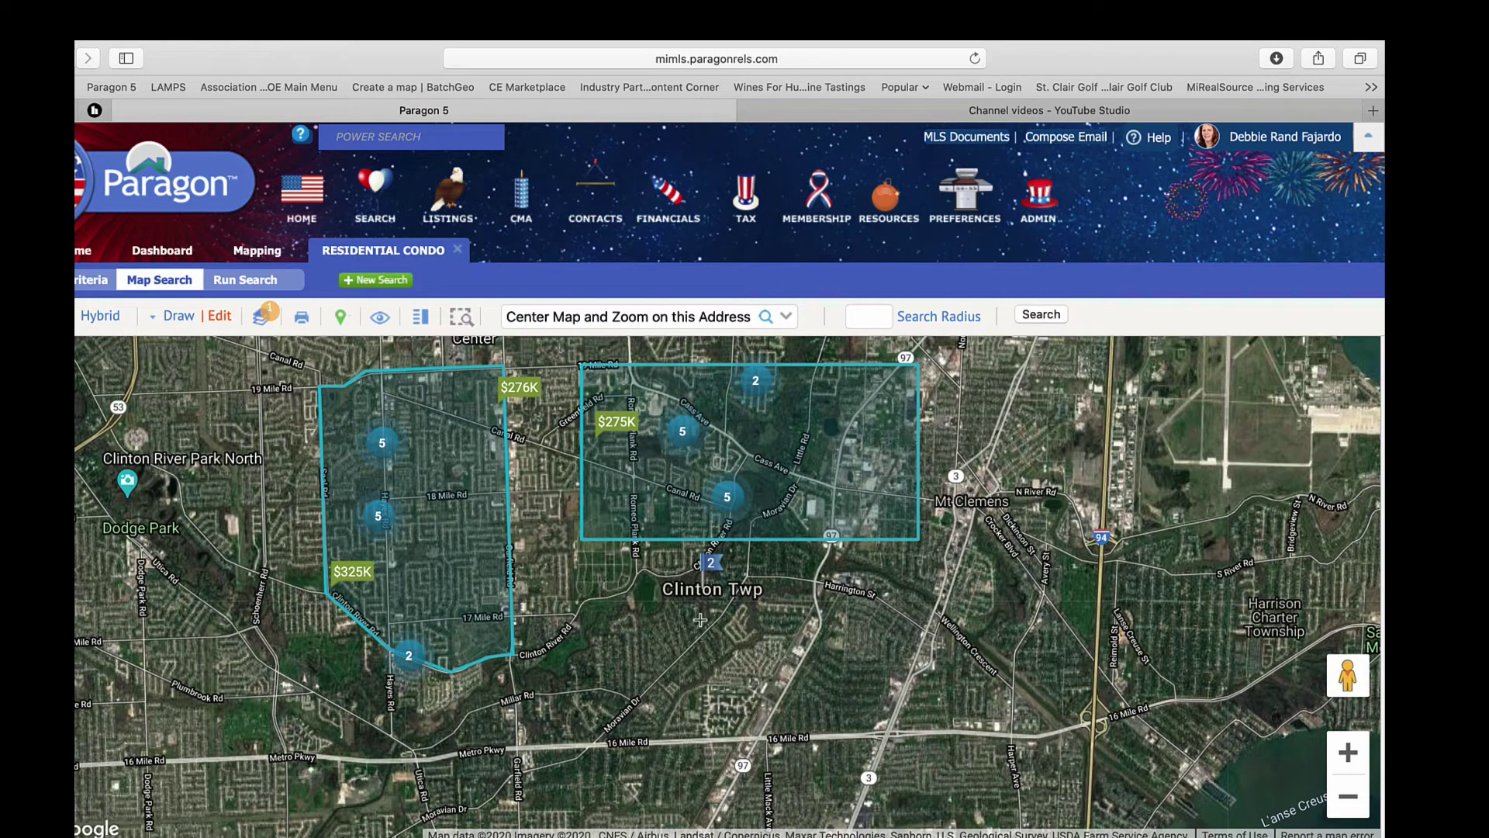
{"action": "left_click_drag", "start_coordinate": [700, 619], "coordinate": [861, 622]}
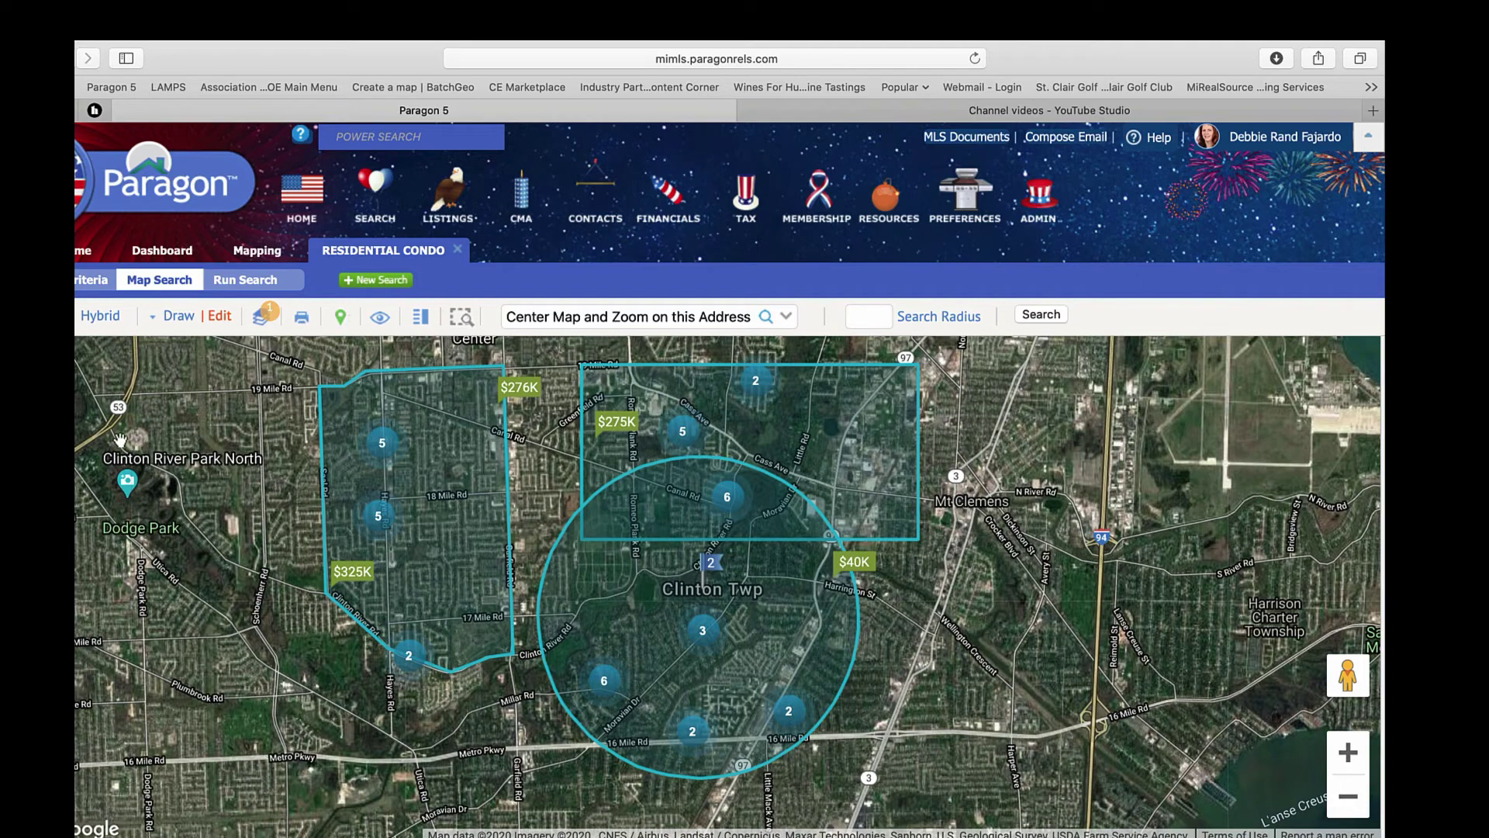
- Add a RubberBand rectangle along 16 Mile Rd and show the list of drawn shapes
{"action": "left_click", "coordinate": [178, 318]}
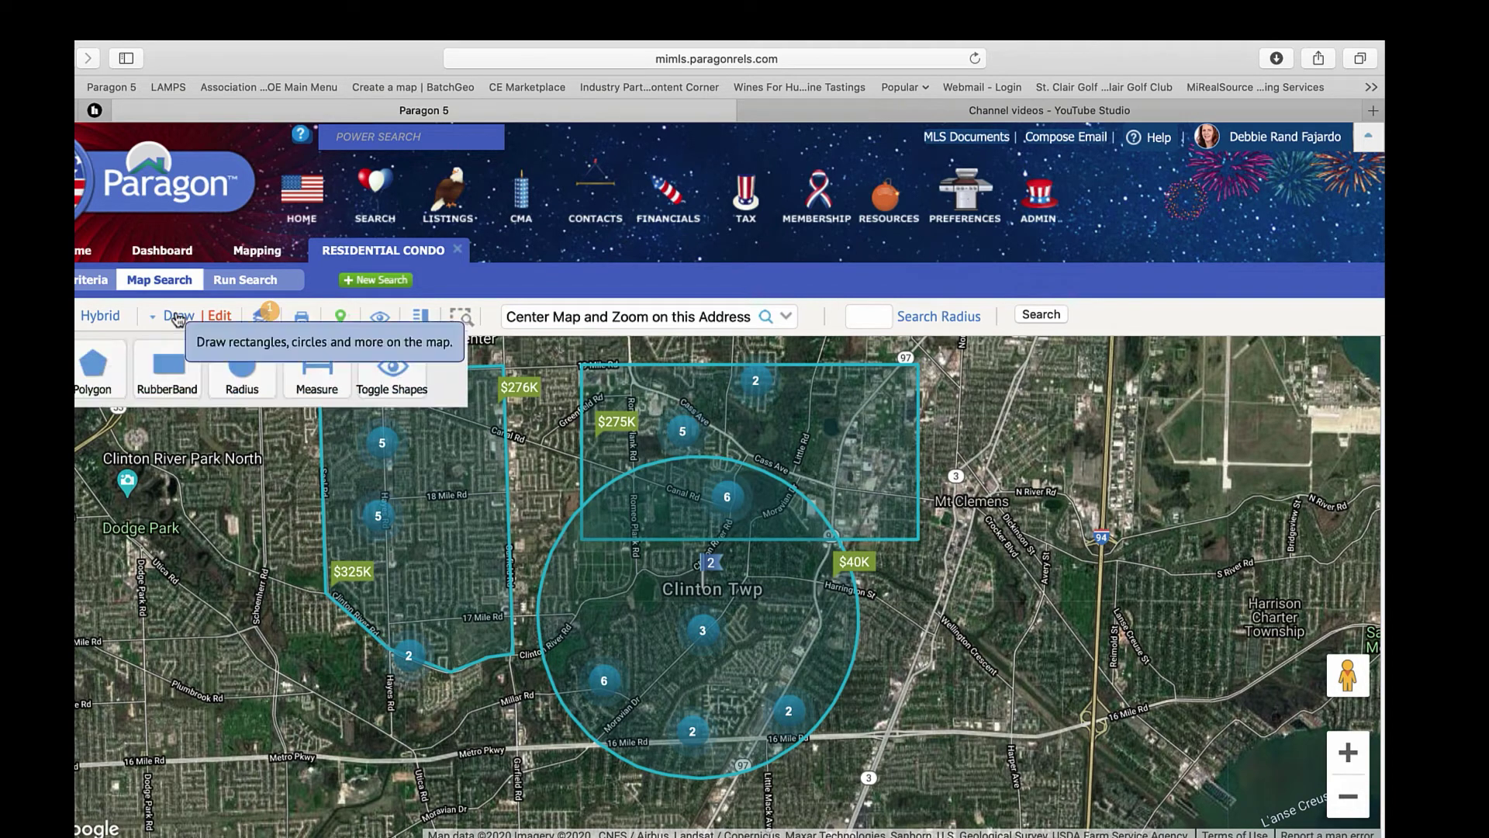
{"action": "left_click", "coordinate": [168, 371]}
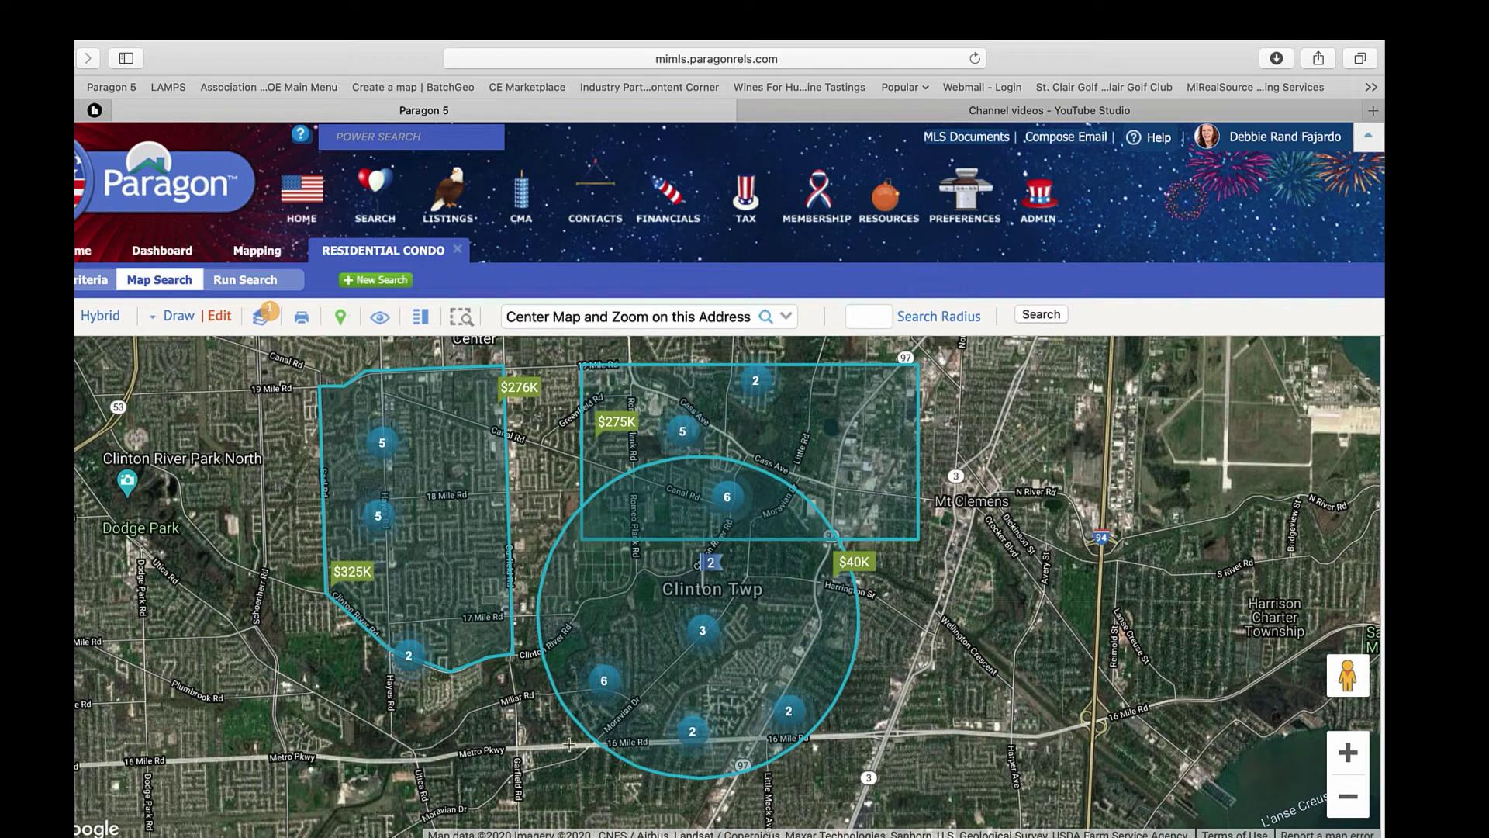
{"action": "left_click_drag", "start_coordinate": [566, 746], "coordinate": [858, 805]}
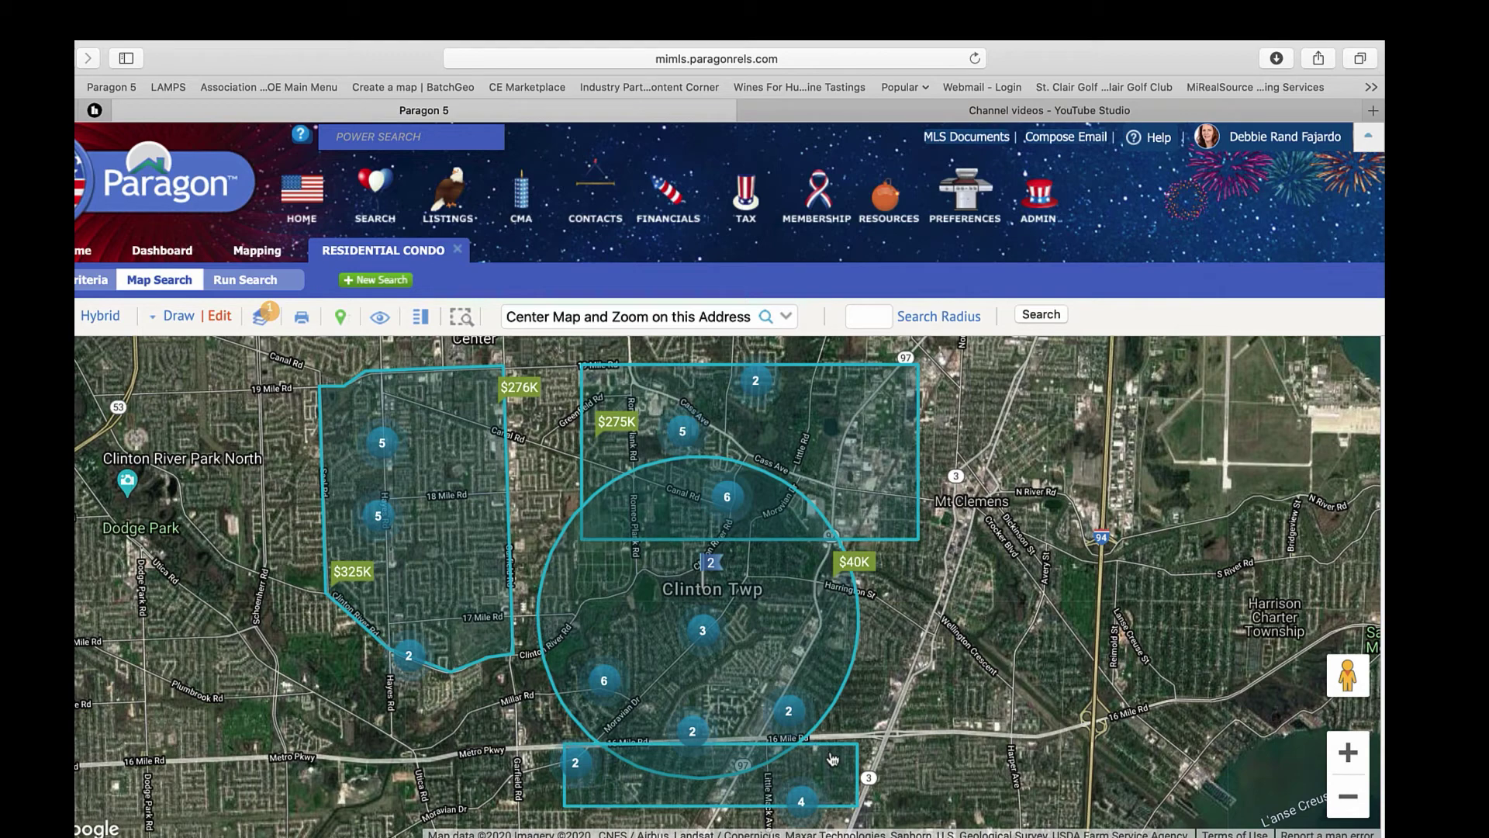
{"action": "left_click", "coordinate": [220, 319]}
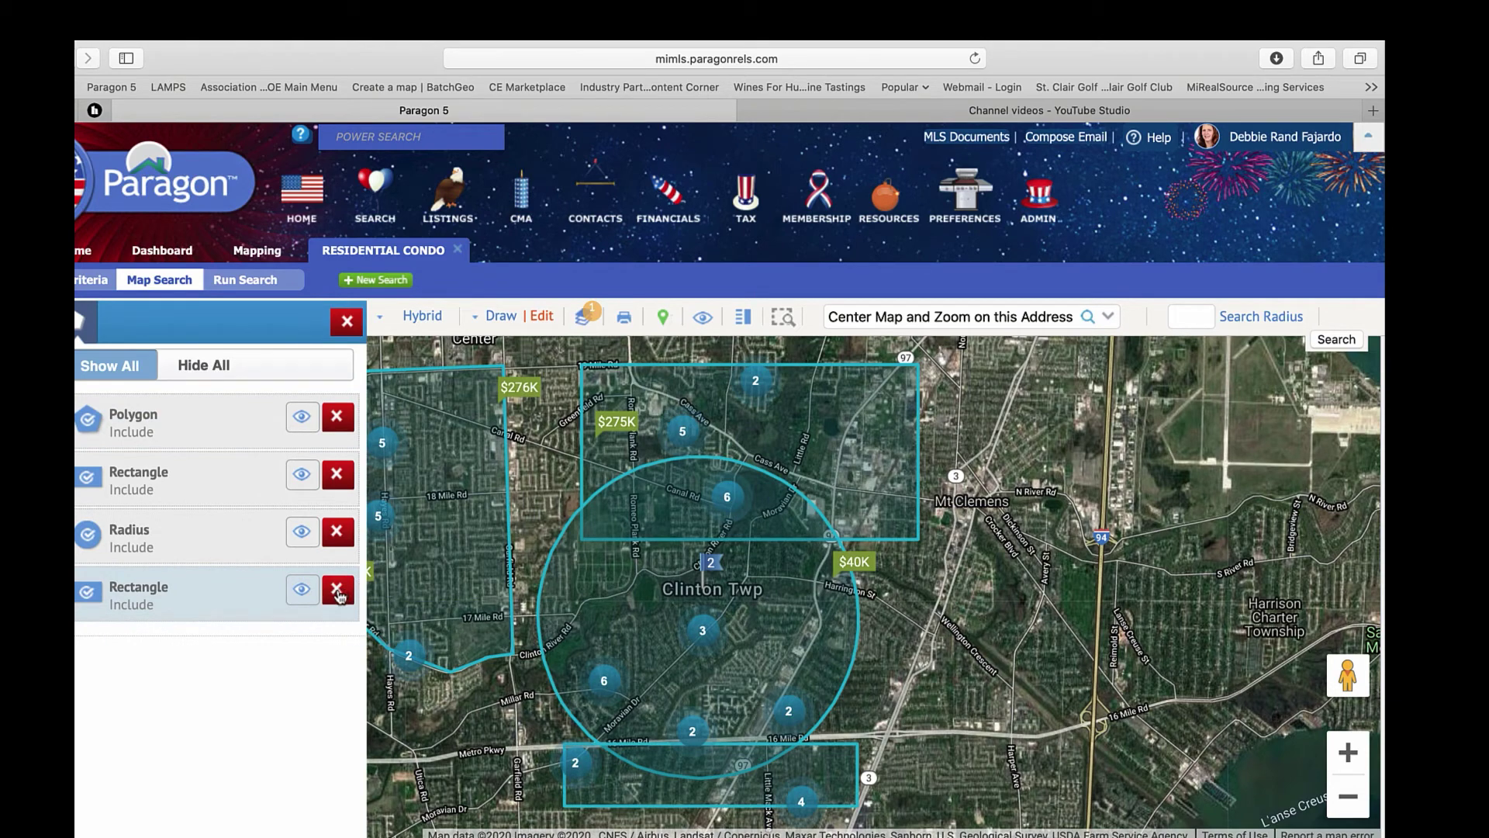
- Delete the 16 Mile Rd rectangle and redraw that stretch as a four-corner include polygon
{"action": "left_click", "coordinate": [338, 591]}
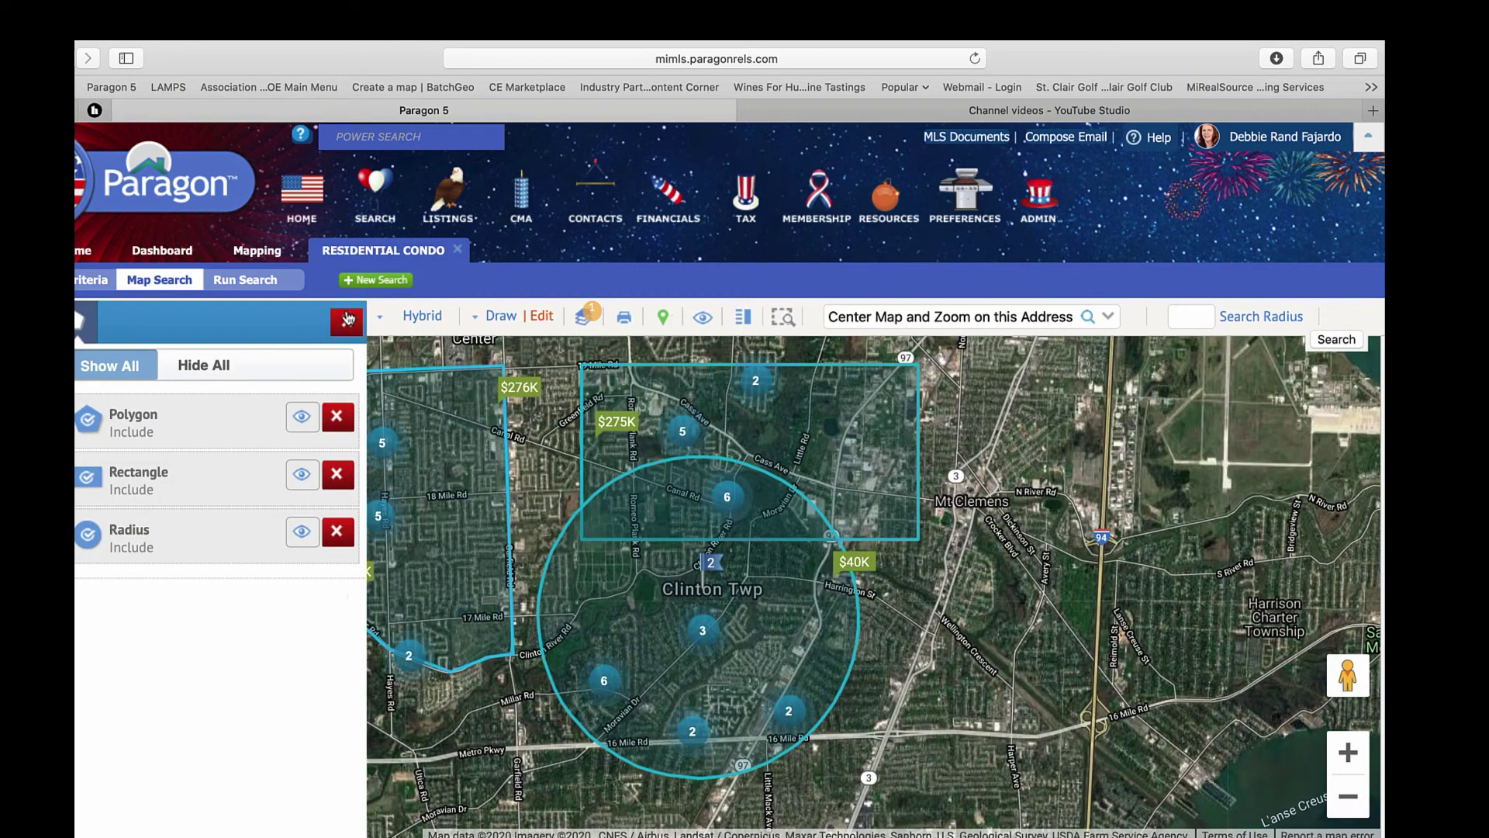
{"action": "left_click", "coordinate": [501, 316]}
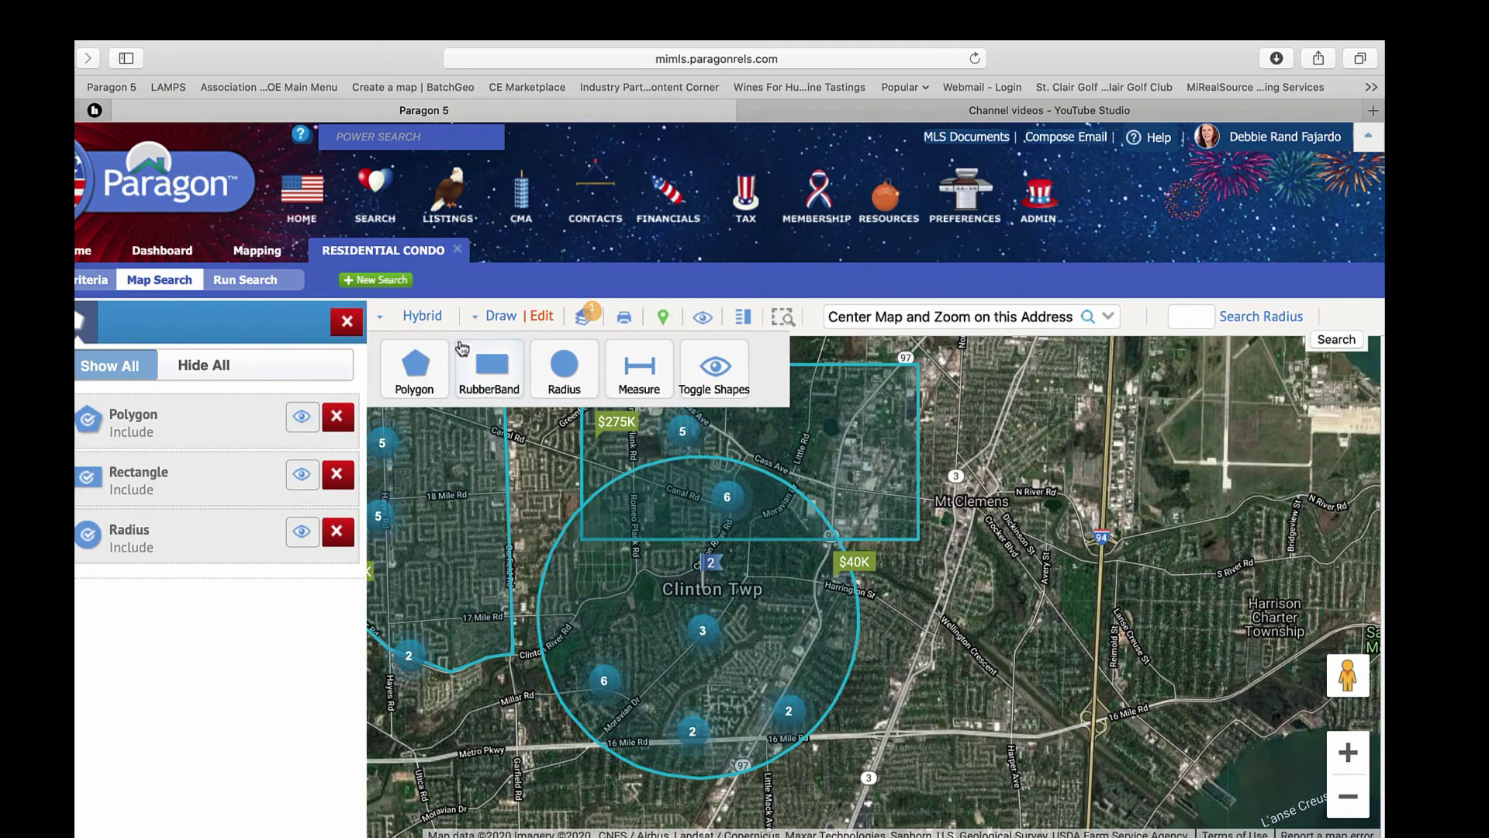
{"action": "left_click", "coordinate": [417, 366]}
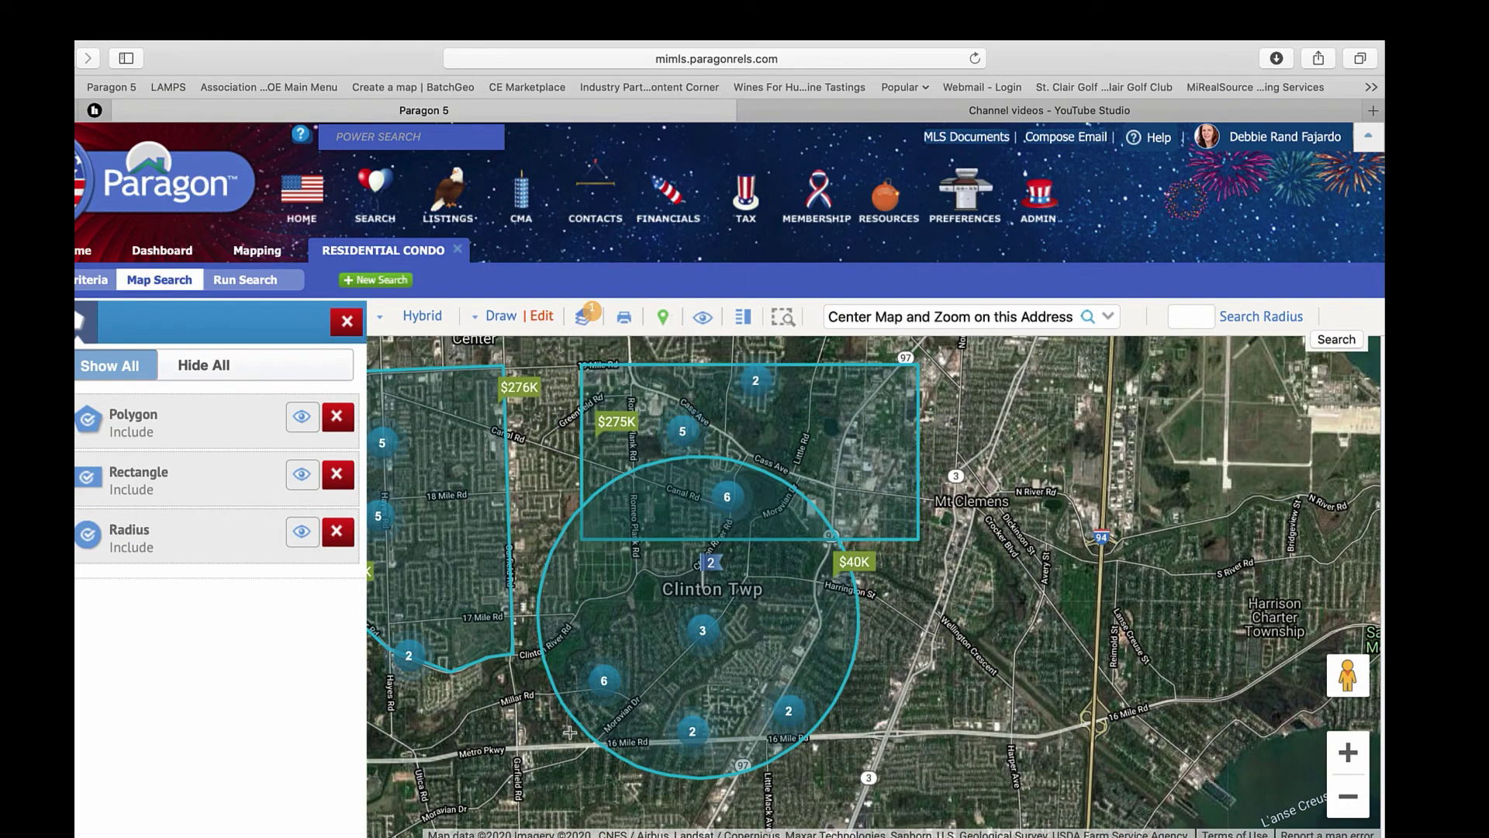
{"action": "left_click", "coordinate": [553, 748]}
{"action": "left_click", "coordinate": [856, 735]}
{"action": "left_click", "coordinate": [835, 795]}
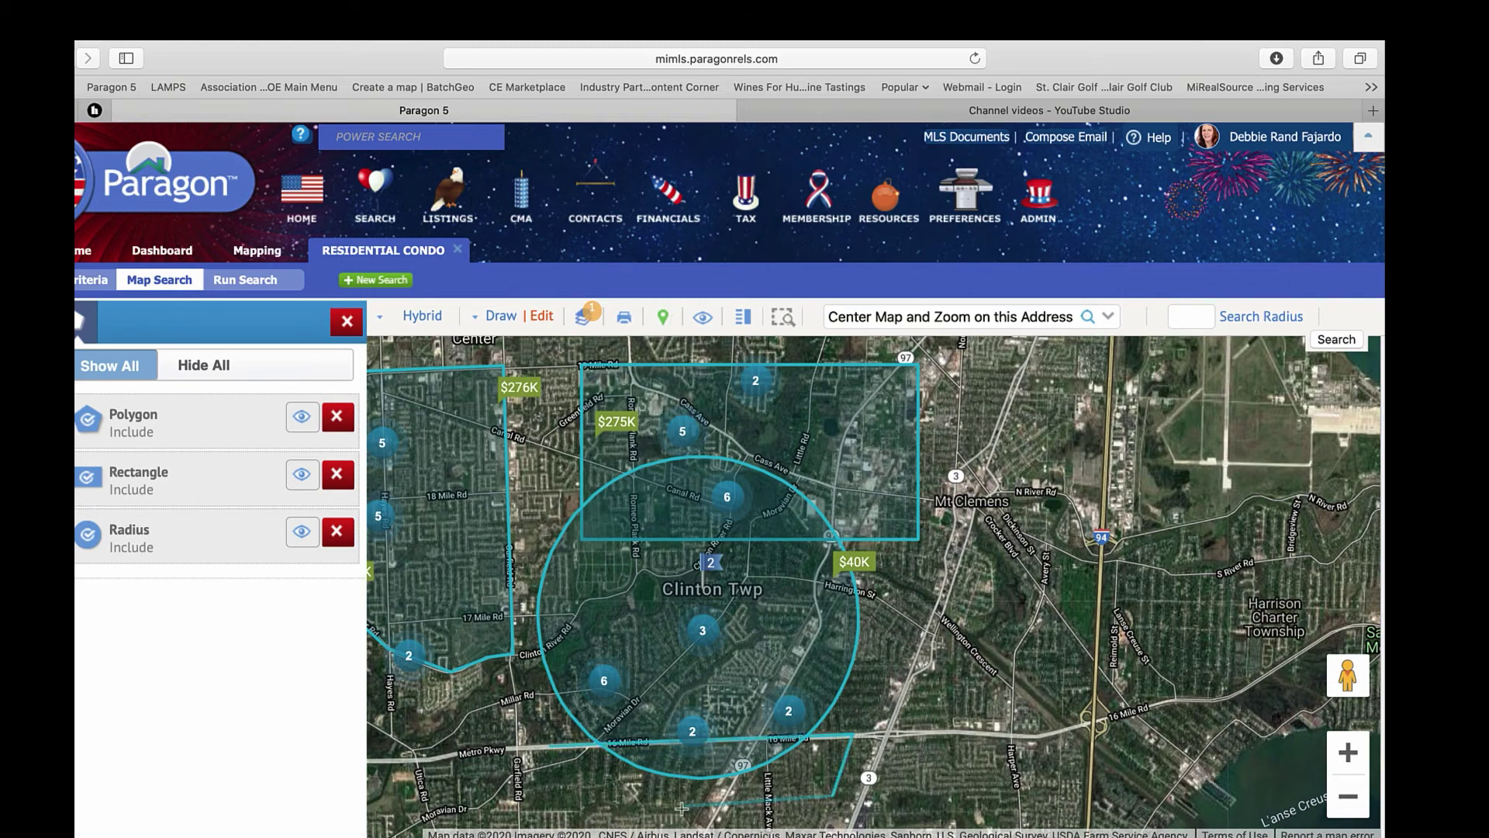
{"action": "left_click", "coordinate": [608, 811]}
{"action": "left_click", "coordinate": [552, 750]}
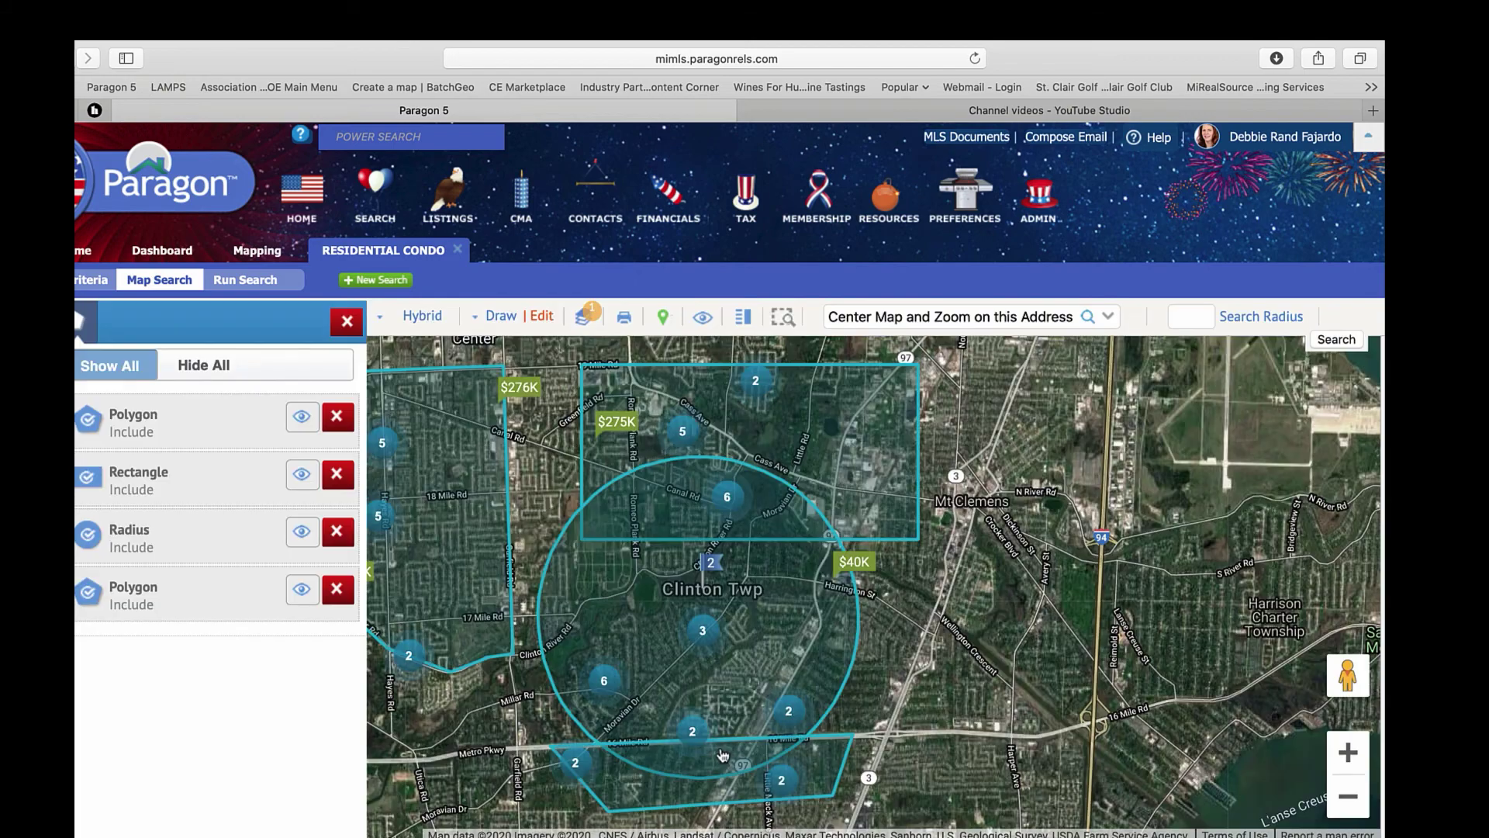
- Switch the fourth polygon near 16 Mile Rd from Include to Exclude, then close the shapes list
{"action": "left_click", "coordinate": [88, 606]}
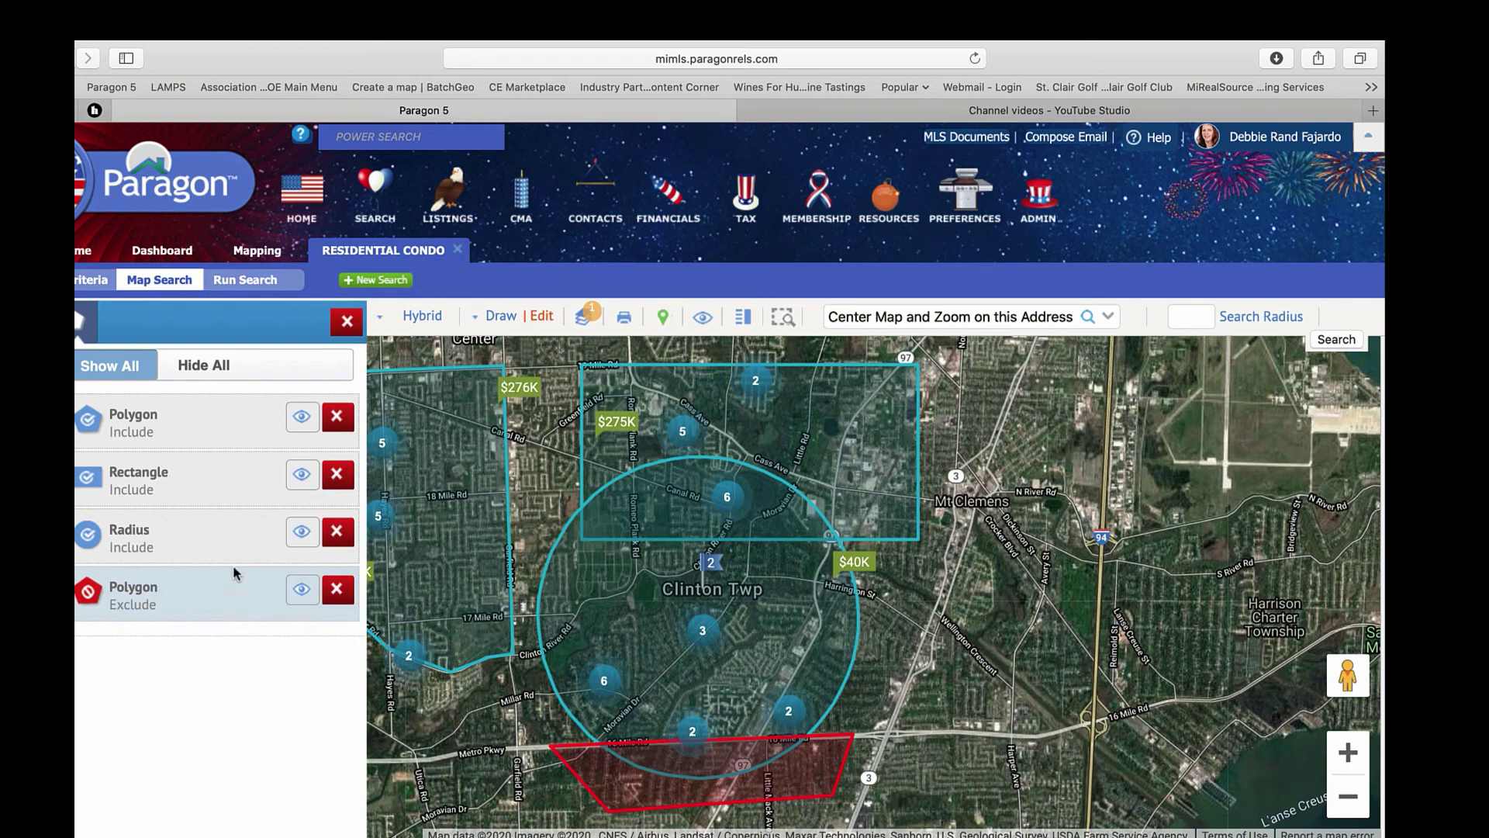
{"action": "left_click", "coordinate": [346, 322]}
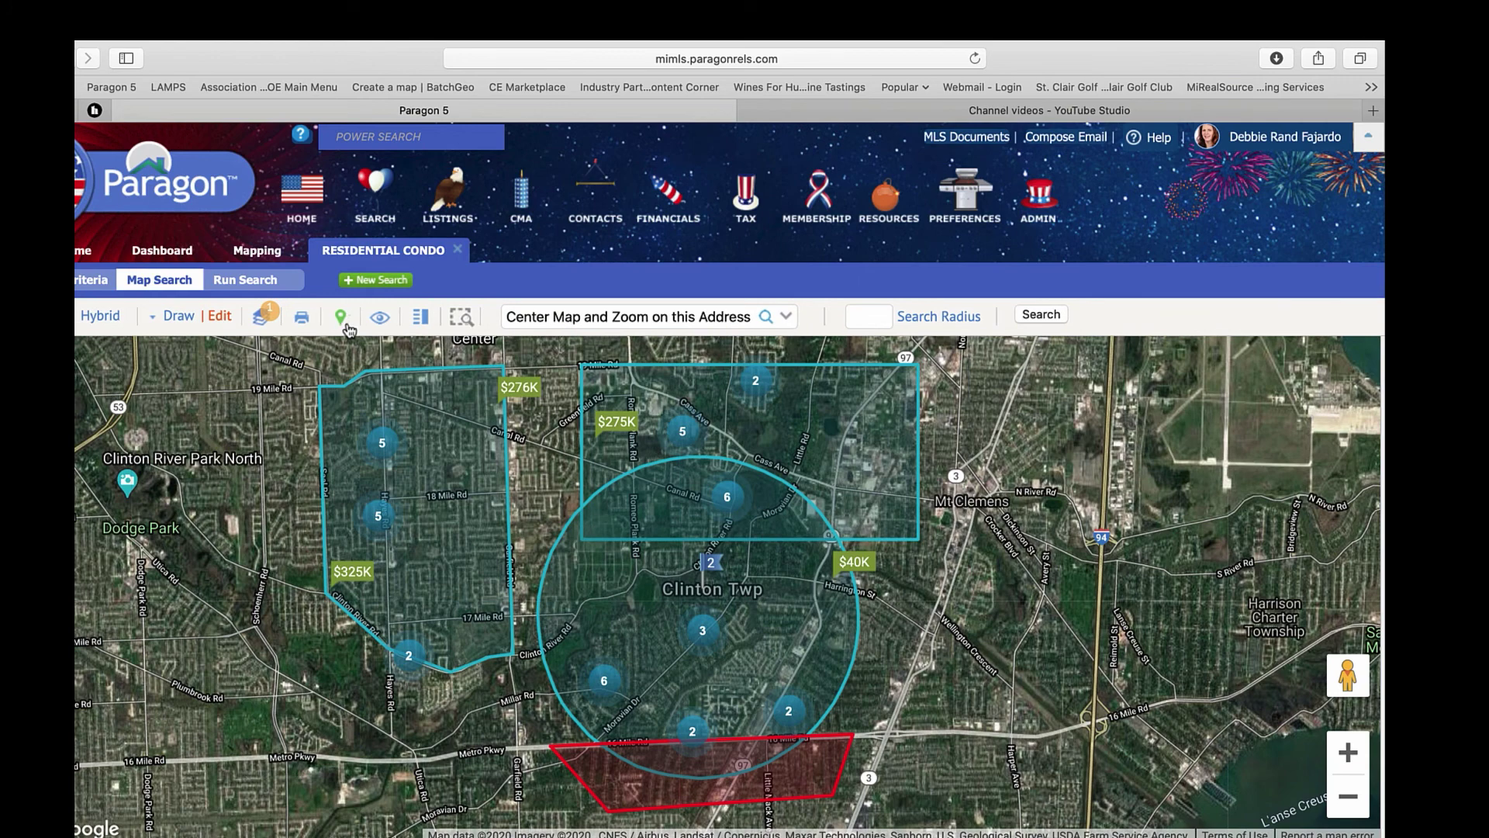